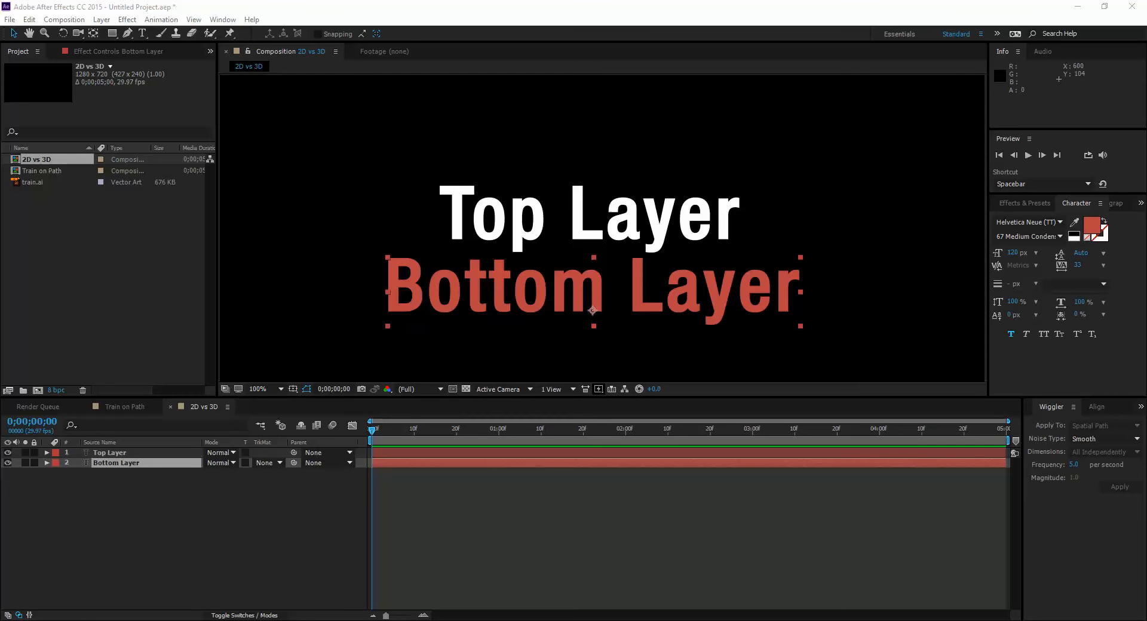
key("ctrl+t")
key("ctrl+t")
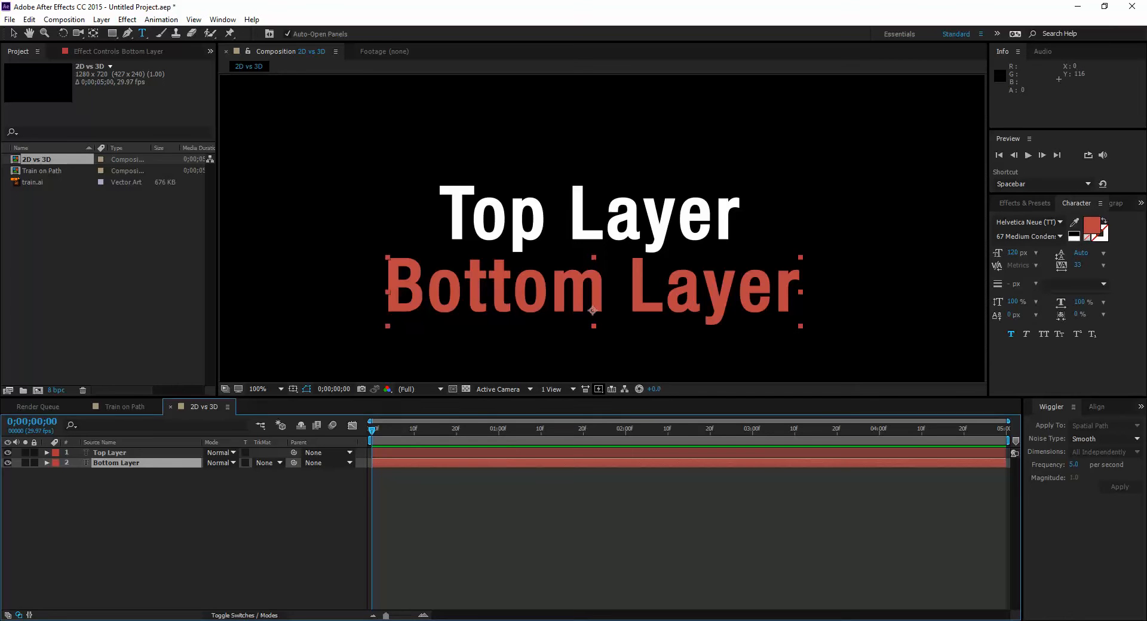
key("v")
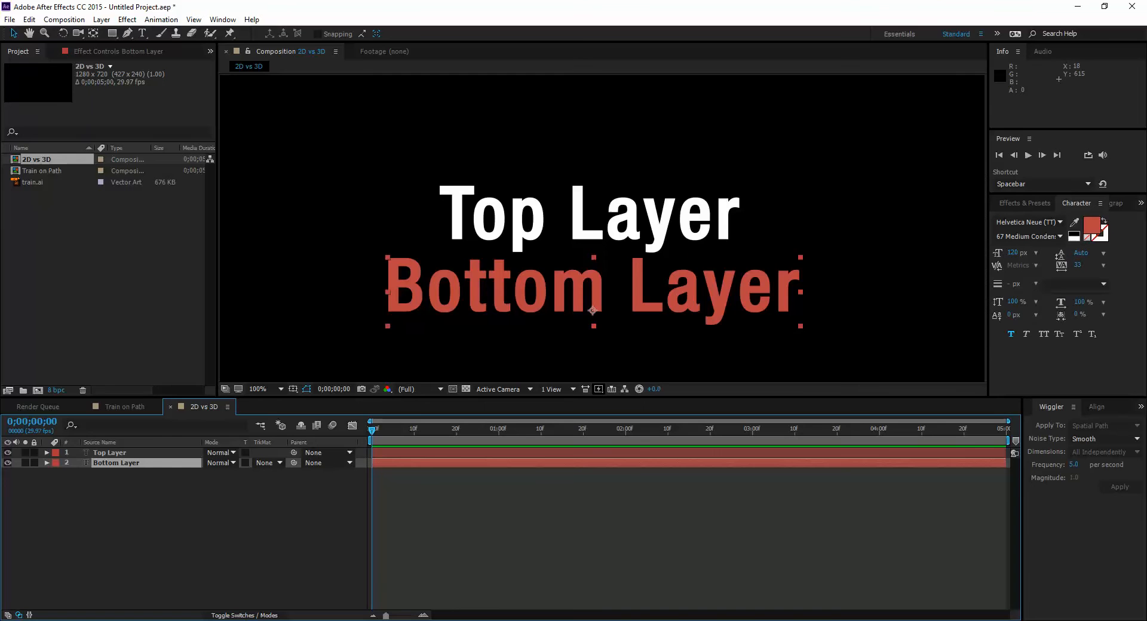
left_click(110, 453)
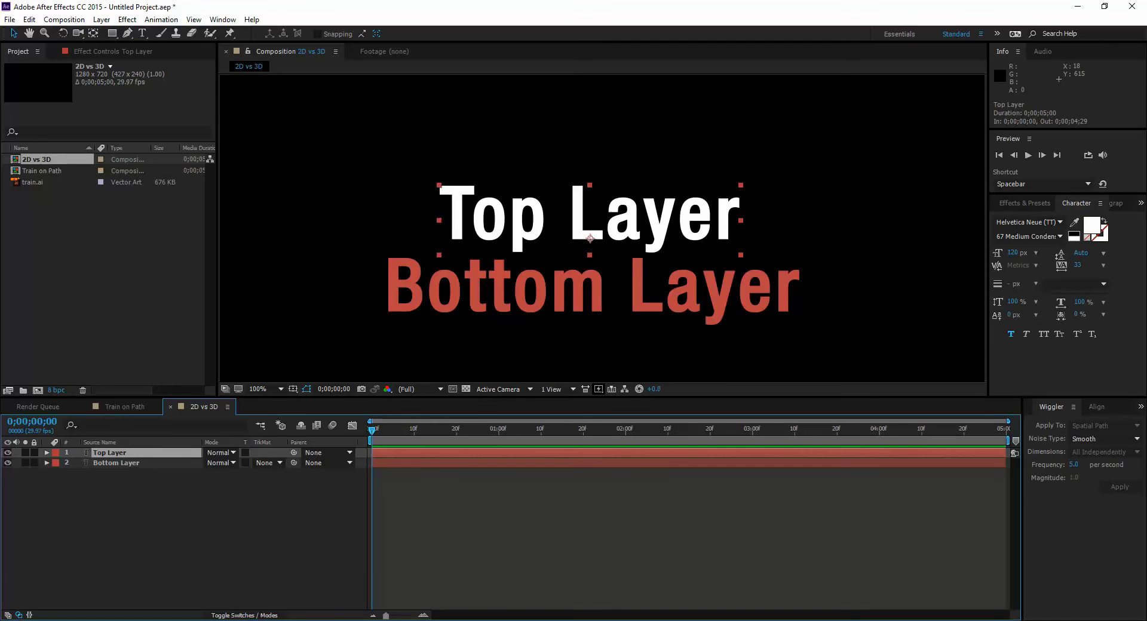
left_click(116, 463)
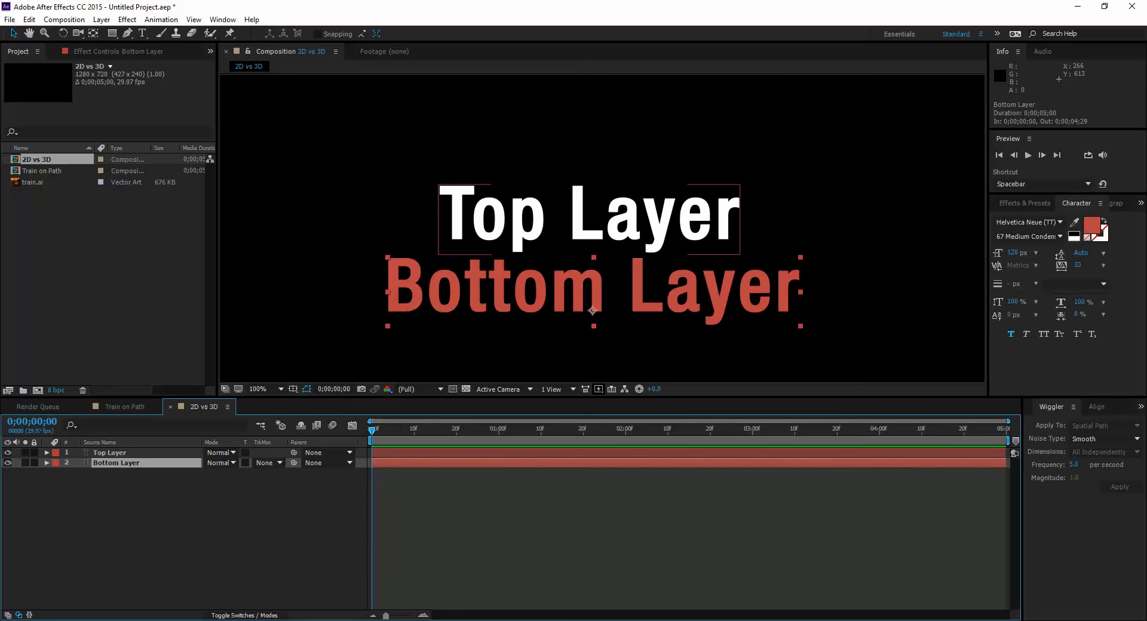
Reveal Top Layer's Position property, try raising the text to a Y position of 228, and undo the change
left_click(109, 453)
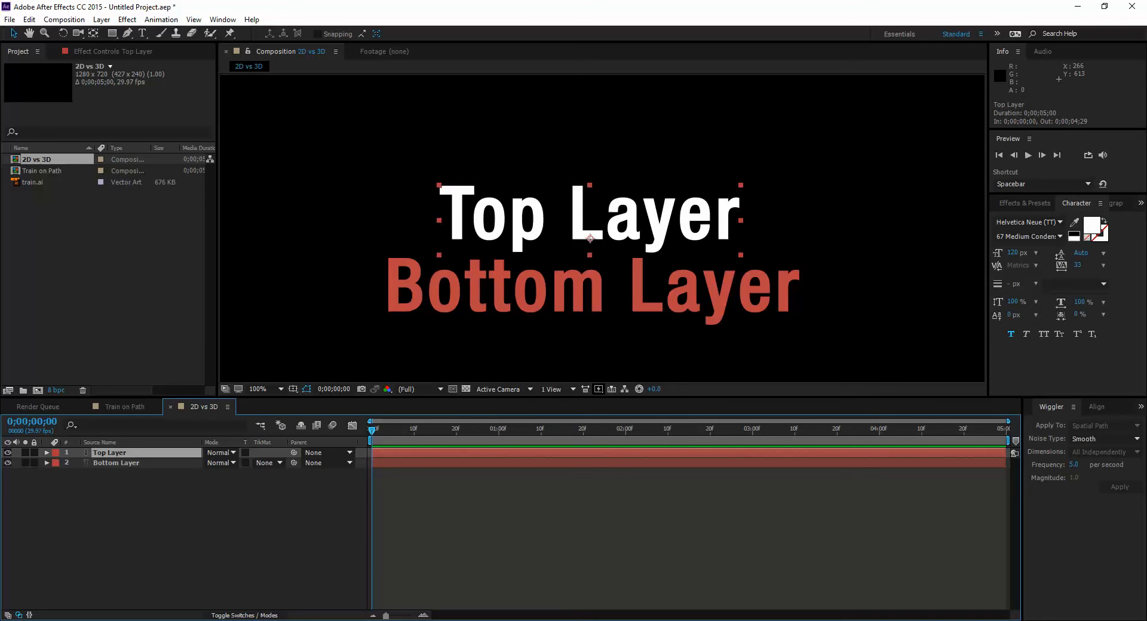
key("p")
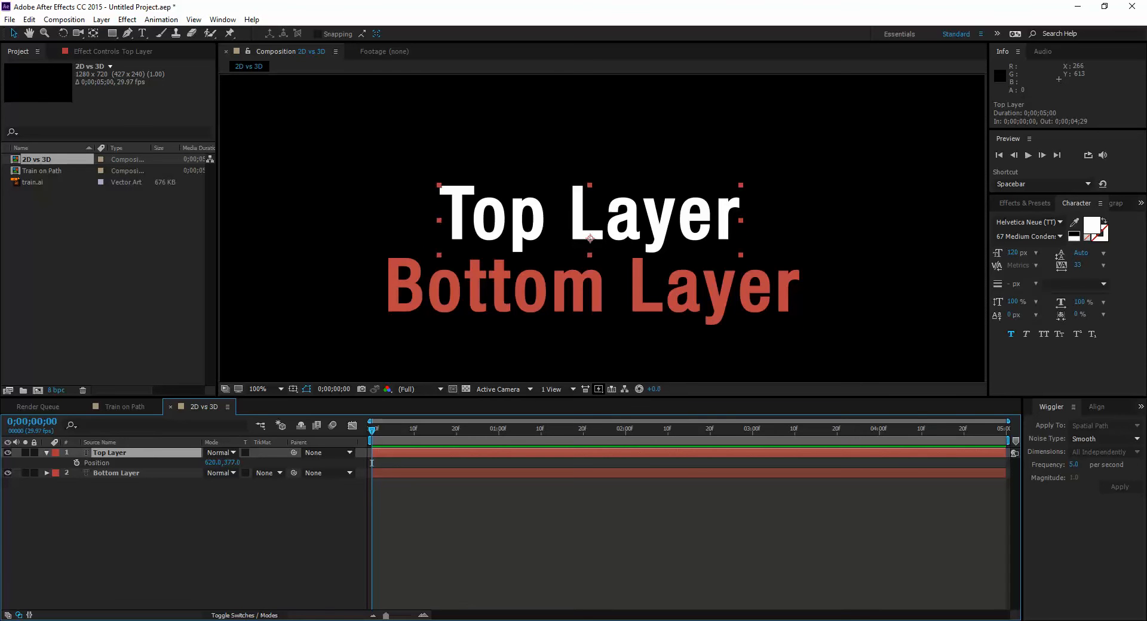
left_click_drag(231, 462, 143, 462)
right_click(129, 478)
key("Escape")
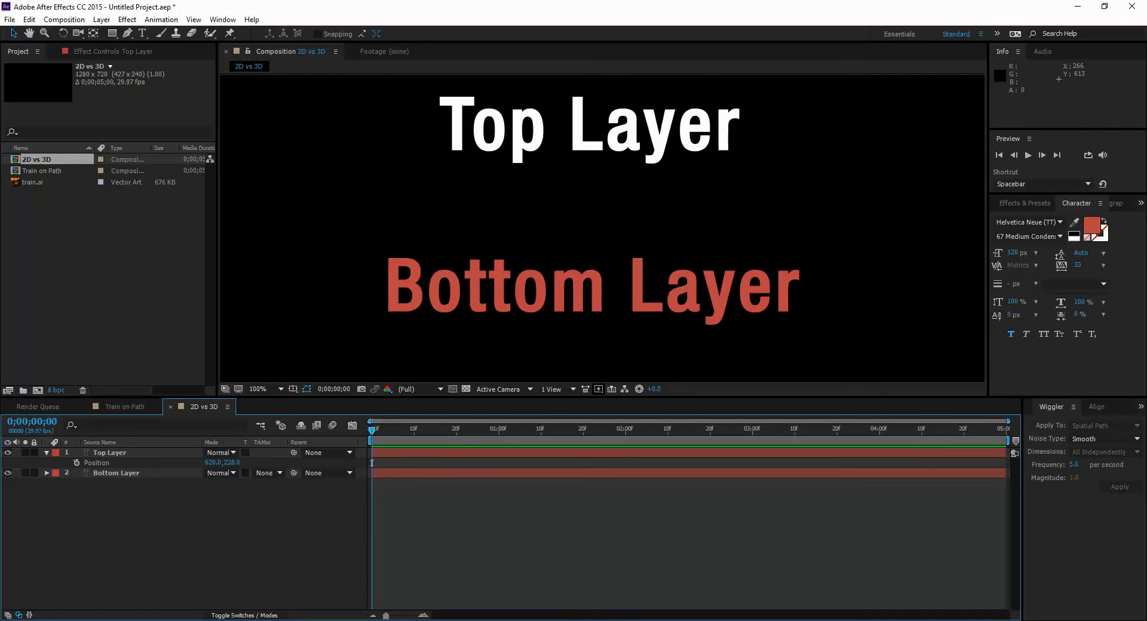
key("ctrl+z")
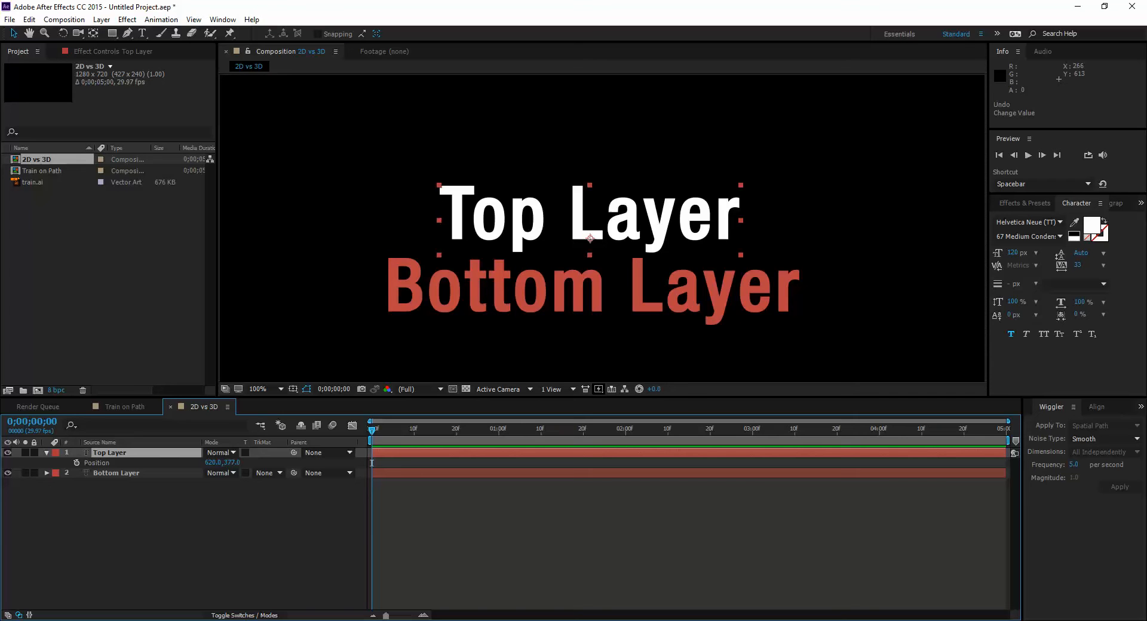
Try sliding Top Layer horizontally through its Position value, from about X 305 to about X 1153, and undo the move
left_click_drag(210, 462, 22, 463)
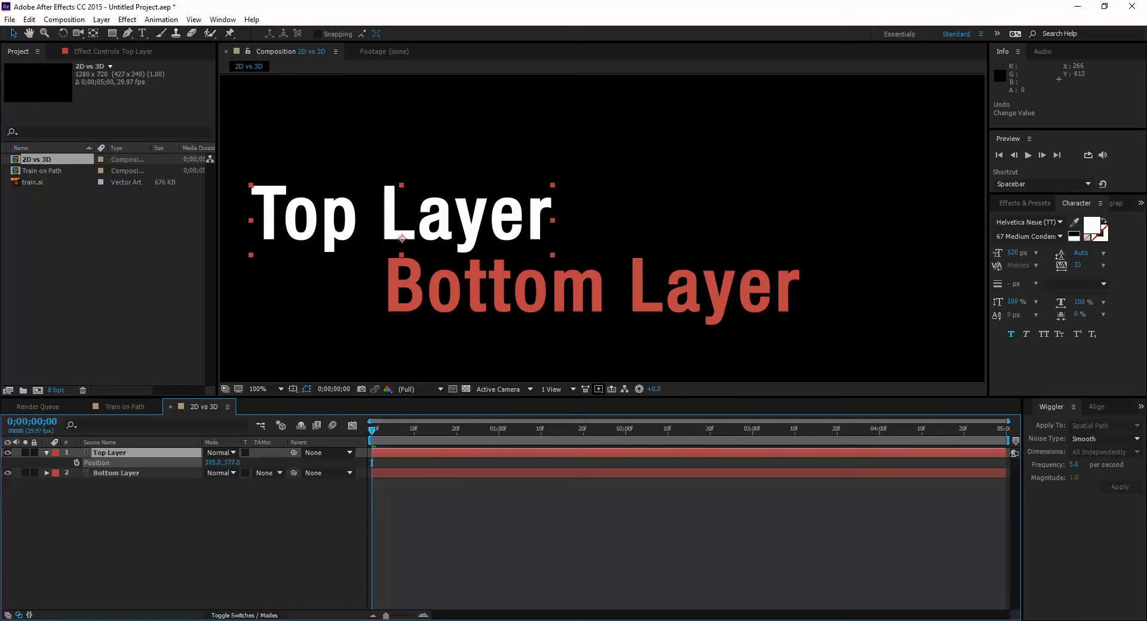
key("Right")
key("Right")
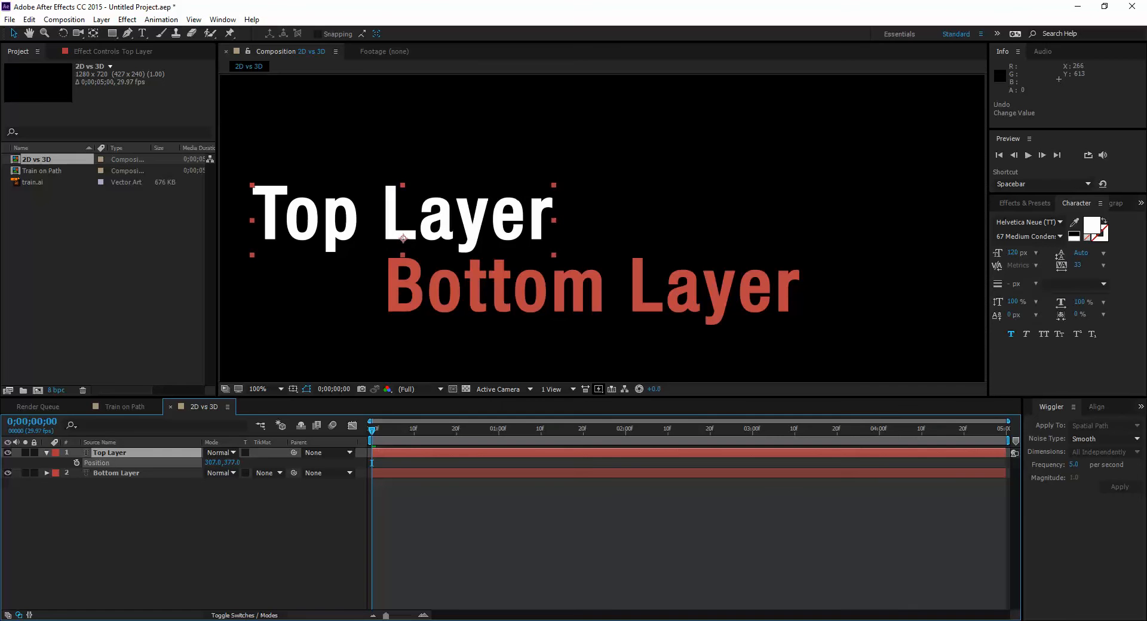
key("shift+Right")
key("shift+Right")
key("shift+Right")
key("shift+Right")
key("shift+Right")
key("shift+Right")
key("shift+Right")
key("shift+Right")
key("shift+Right")
key("shift+Right")
key("shift+Right")
key("shift+Right")
key("shift+Right")
key("shift+Right")
key("shift+Right")
key("shift+Right")
key("shift+Right")
key("shift+Right")
key("shift+Right")
key("shift+Right")
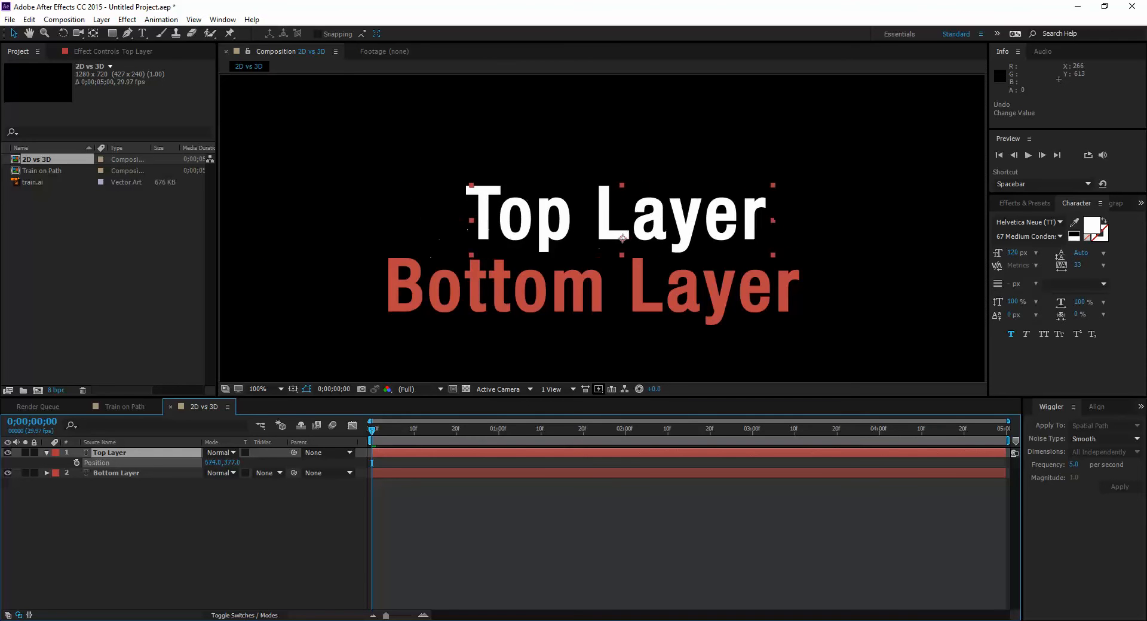
key("shift+Right")
key("shift+Right")
key("shift+Right")
key("shift+Right")
key("shift+Right")
key("shift+Right")
key("shift+Right")
key("shift+Right")
key("shift+Right")
key("shift+Right")
key("shift+Right")
key("shift+Right")
key("shift+Right")
key("shift+Right")
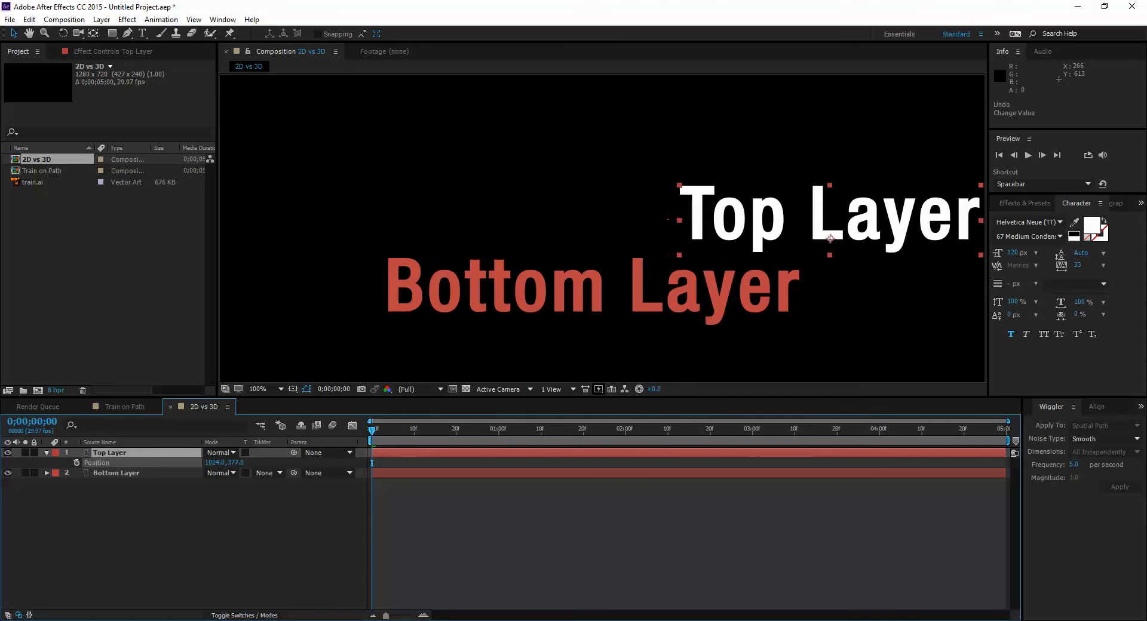
key("shift+Right")
key("shift+Right")
key("shift+Right")
key("shift+Left")
key("shift+Left")
key("shift+Left")
key("shift+Left")
key("shift+Left")
key("shift+Left")
key("shift+Left")
key("shift+Left")
key("shift+Left")
key("shift+Left")
key("shift+Left")
key("shift+Left")
key("shift+Left")
key("shift+Left")
key("shift+Left")
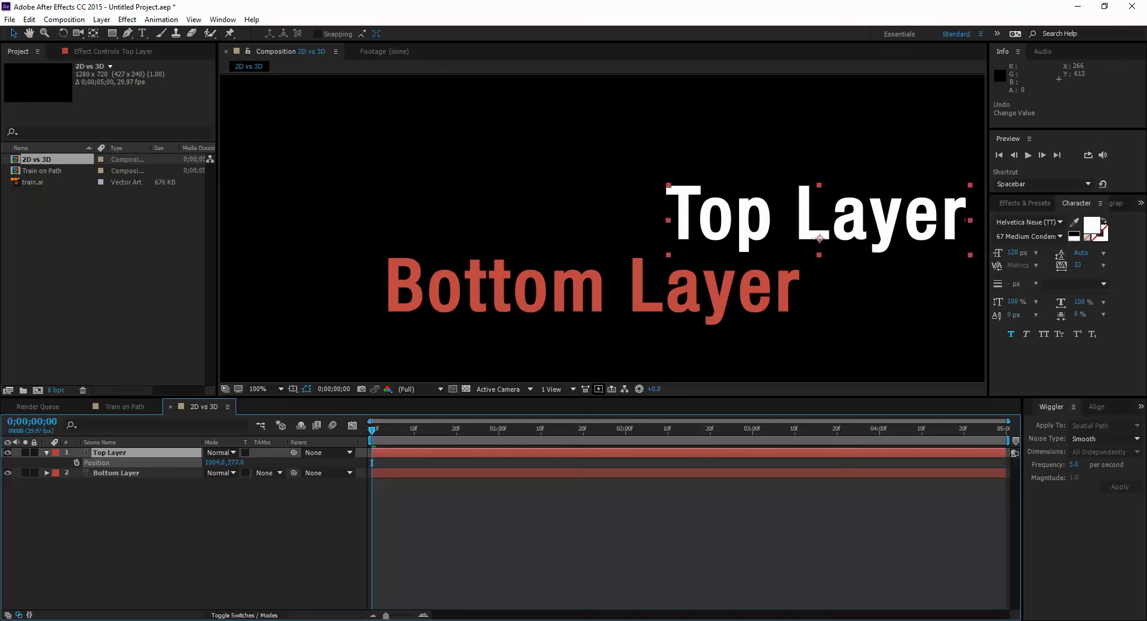
key("shift+Right")
key("shift+Right")
key("shift+Right")
key("shift+Right")
key("shift+Right")
key("shift+Right")
key("shift+Right")
key("shift+Right")
key("shift+Right")
key("shift+Right")
key("shift+Right")
key("shift+Right")
key("shift+Right")
key("shift+Right")
key("shift+Right")
key("Right")
key("Right")
key("Left")
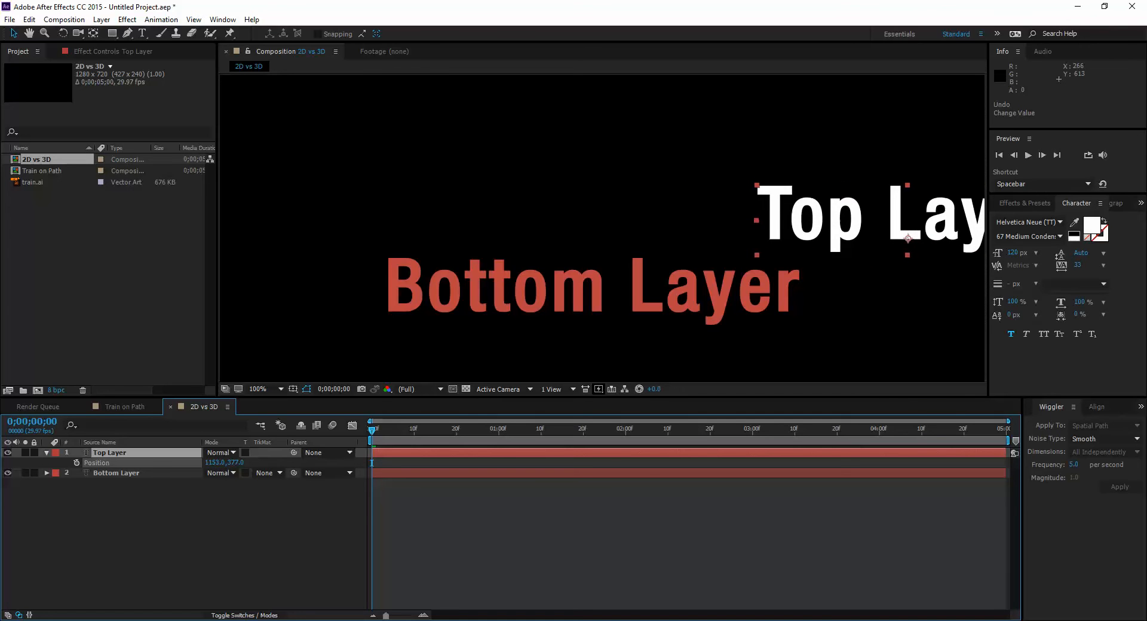
key("ctrl+z")
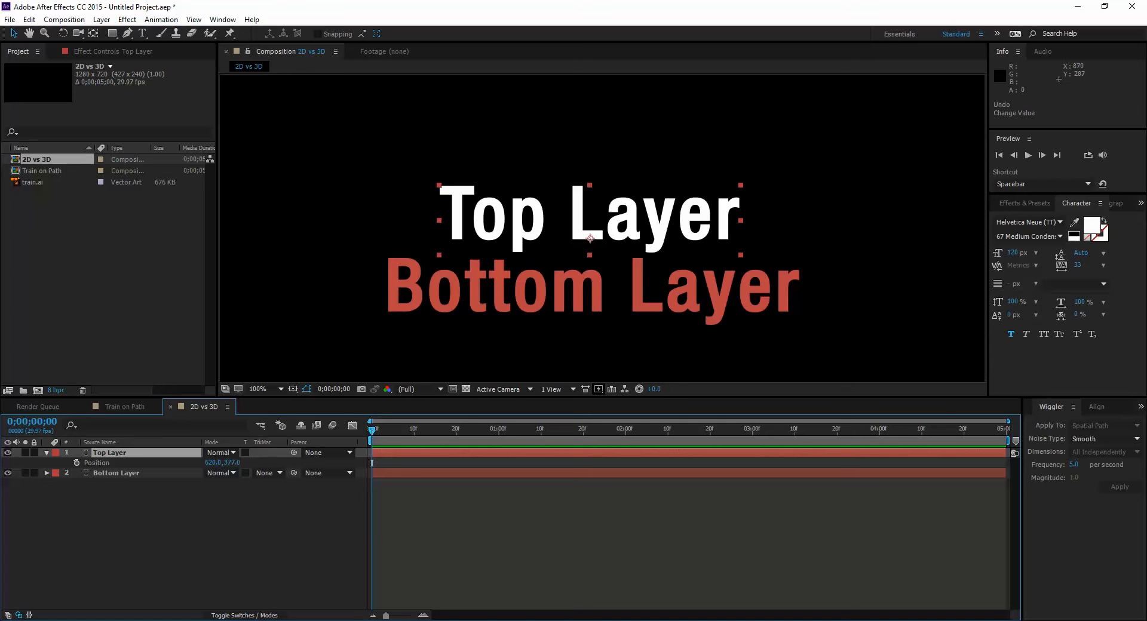
Try moving Top Layer freely in the composition view to about 771, 286, and undo the move
left_click_drag(598, 215, 687, 158)
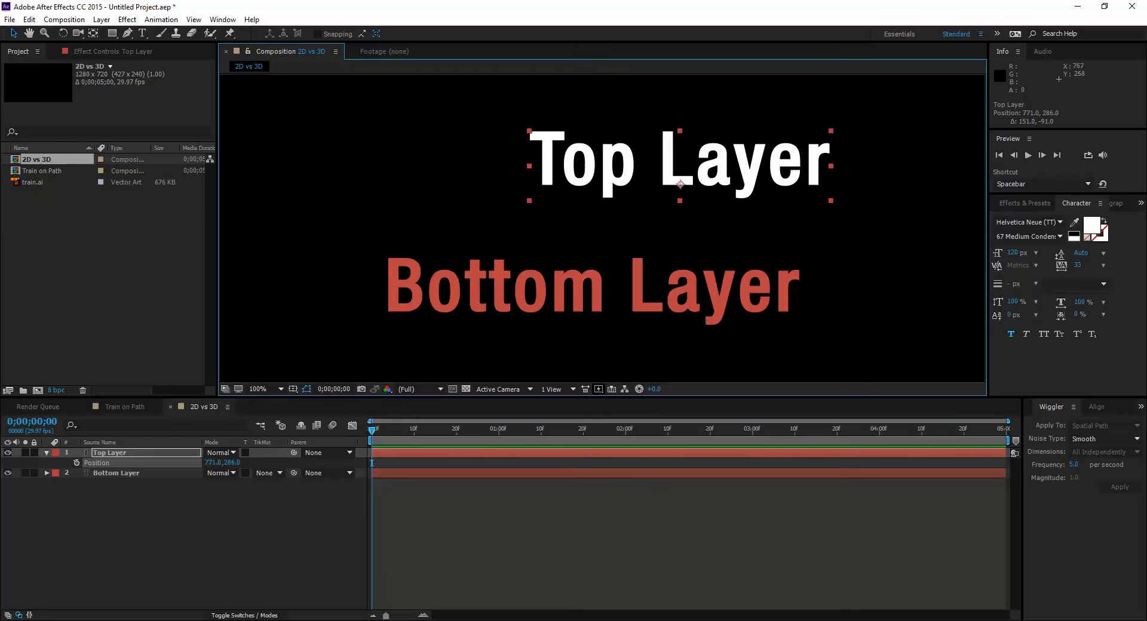
key("ctrl+z")
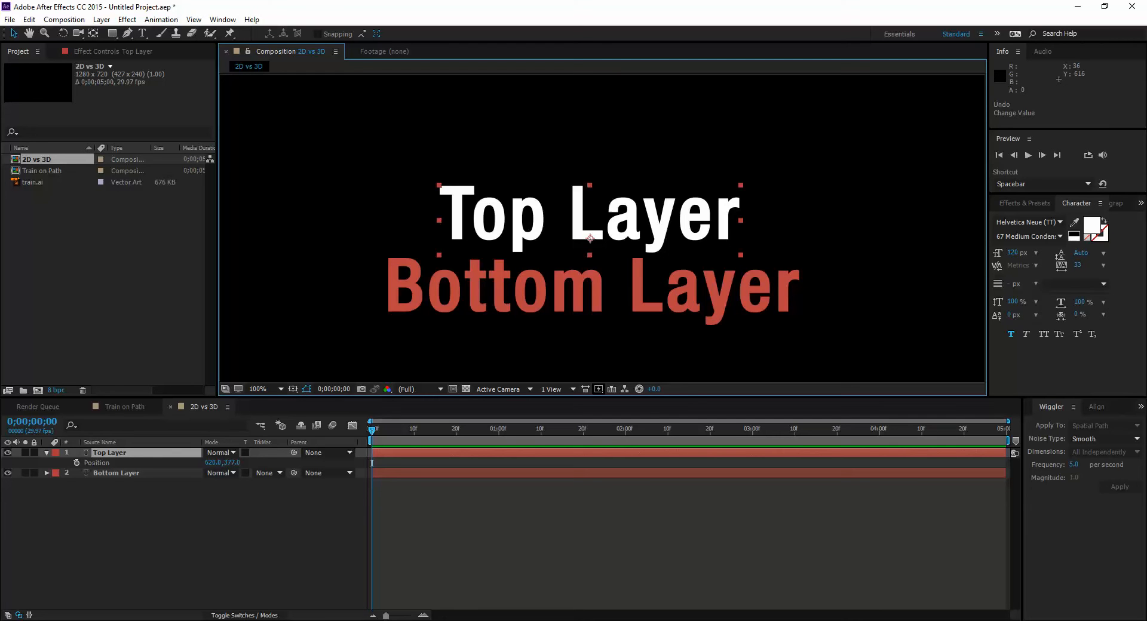
Reveal Top Layer's Scale property, try scaling it to about -167% and about 169%, and undo the scale changes
key("s")
left_click_drag(222, 463, 61, 463)
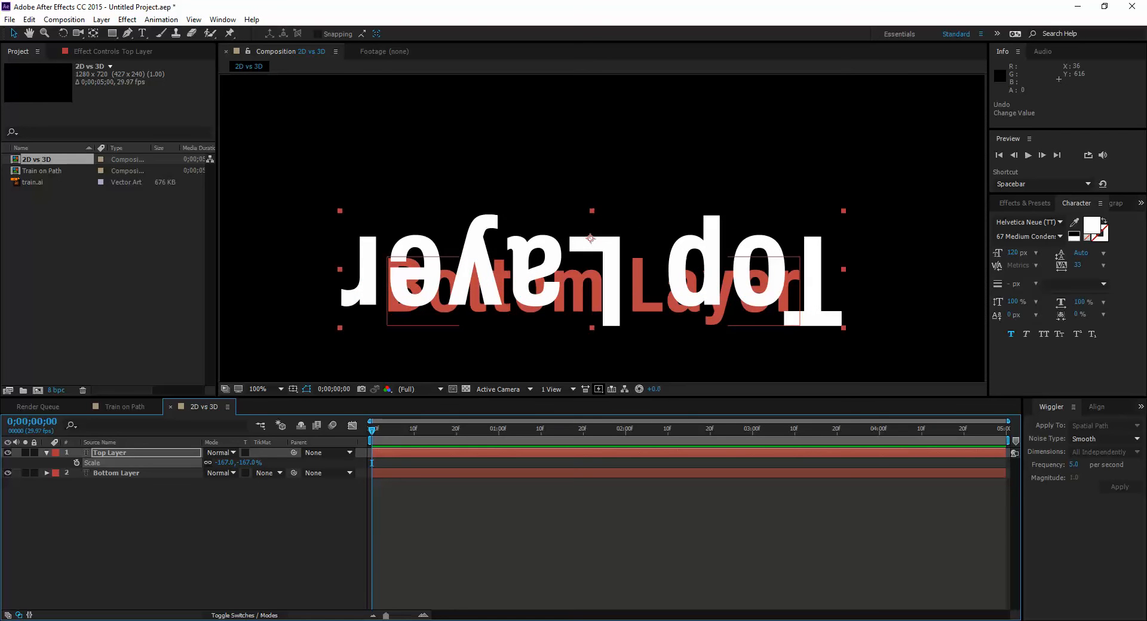
key("ctrl+z")
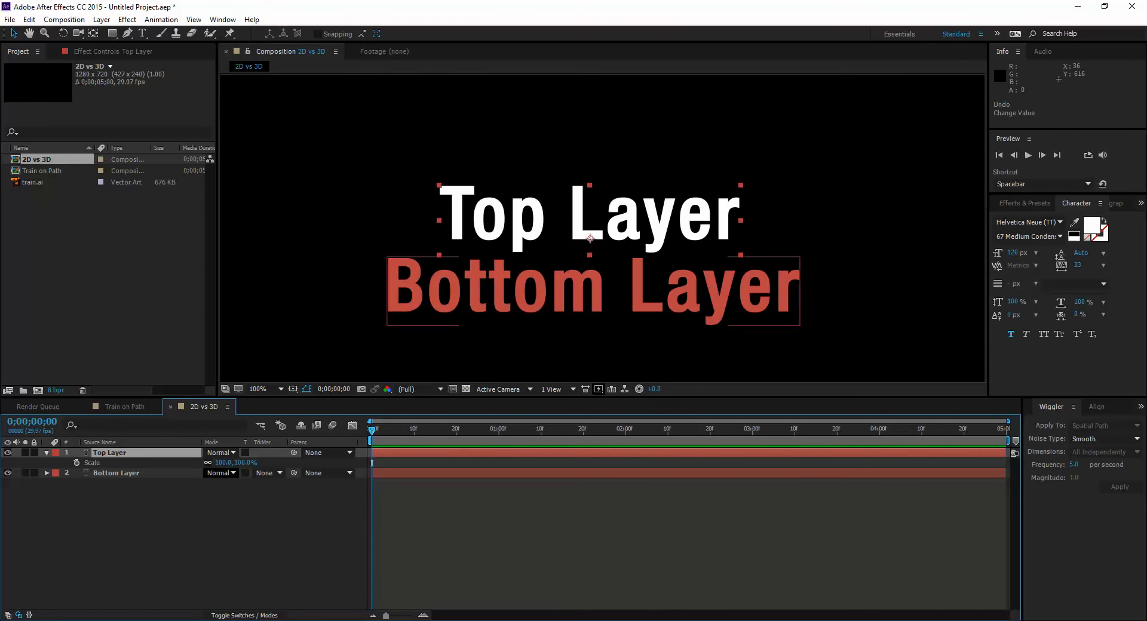
left_click_drag(222, 462, 266, 462)
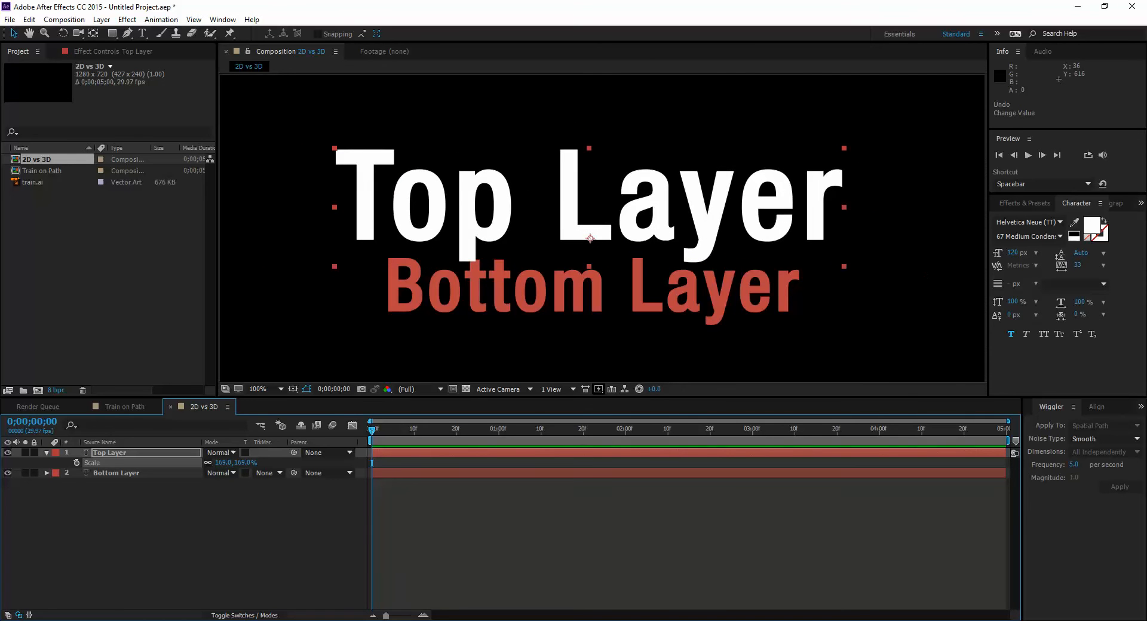
key("ctrl+z")
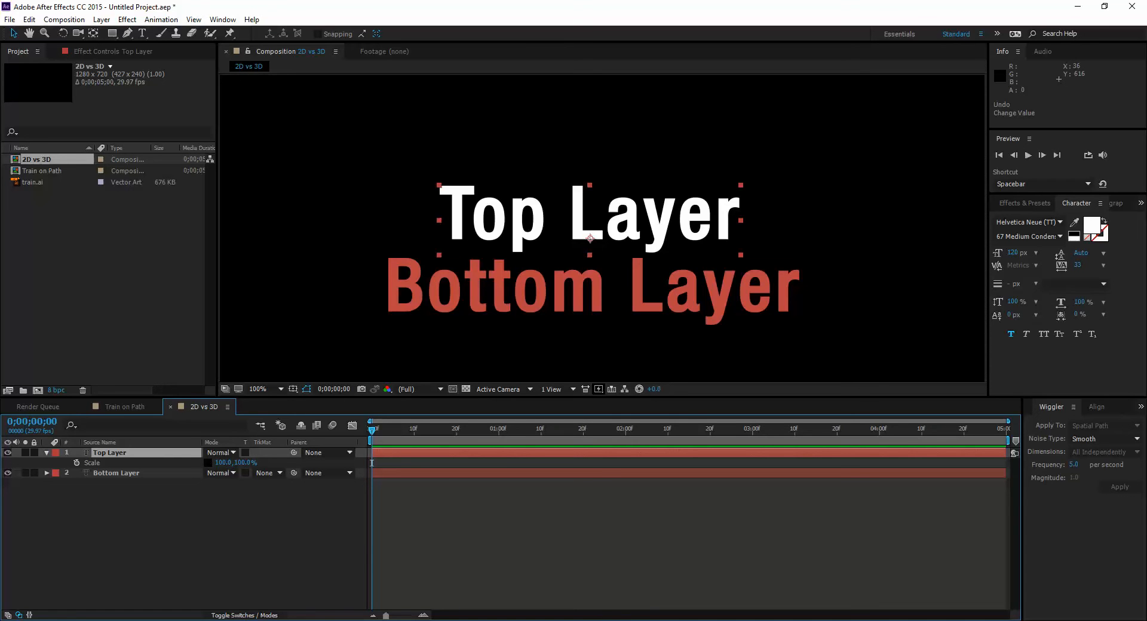
mouse_move(246, 462)
left_mouse_down()
mouse_move(307, 462)
mouse_move(109, 463)
mouse_move(240, 462)
left_mouse_up()
key("ctrl+z")
Reveal Top Layer's Rotation property, try rotating it freely in the composition and to about 60°, and undo the rotations
key("r")
mouse_move(221, 462)
left_mouse_down()
mouse_move(339, 463)
mouse_move(167, 463)
mouse_move(221, 462)
left_mouse_up()
key("w")
key("w")
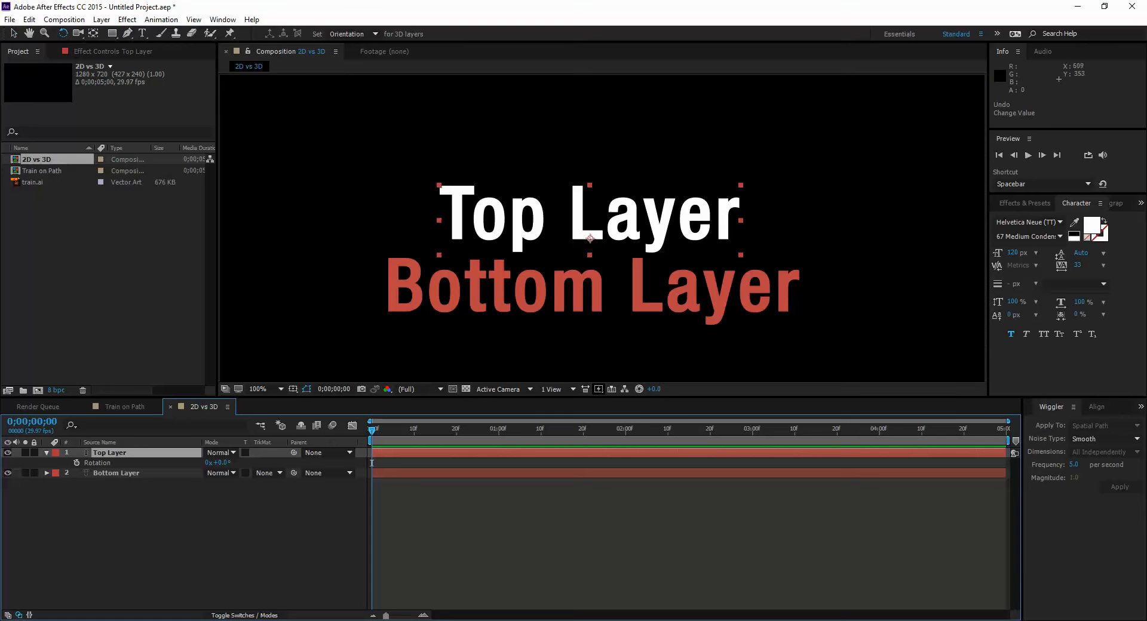
left_click_drag(807, 159, 682, 178)
key("ctrl+z")
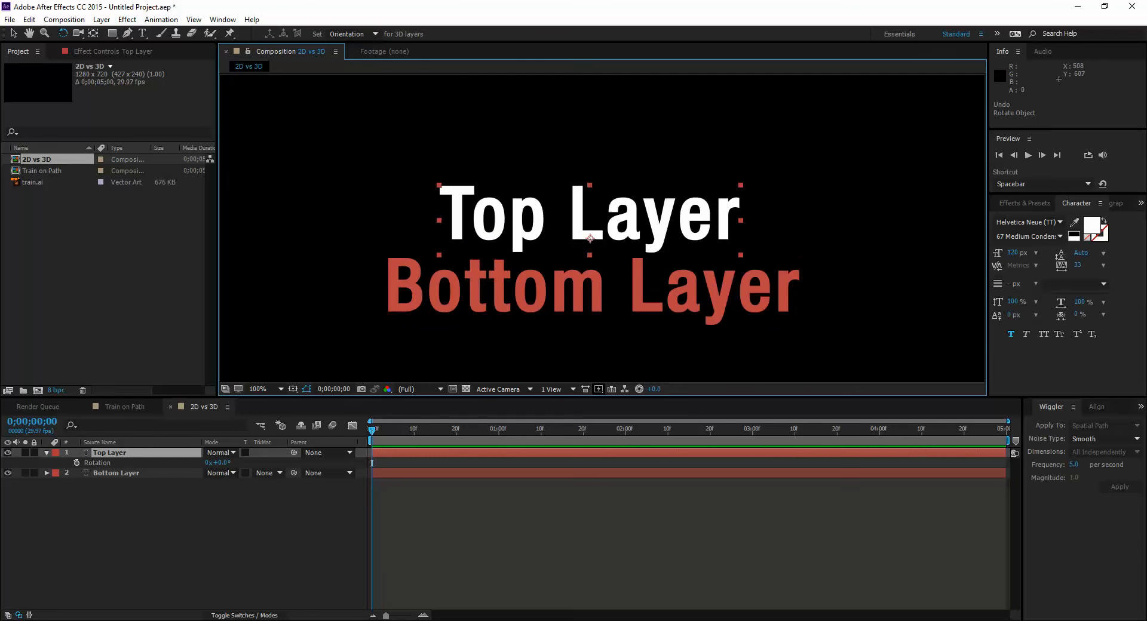
left_click_drag(216, 462, 256, 463)
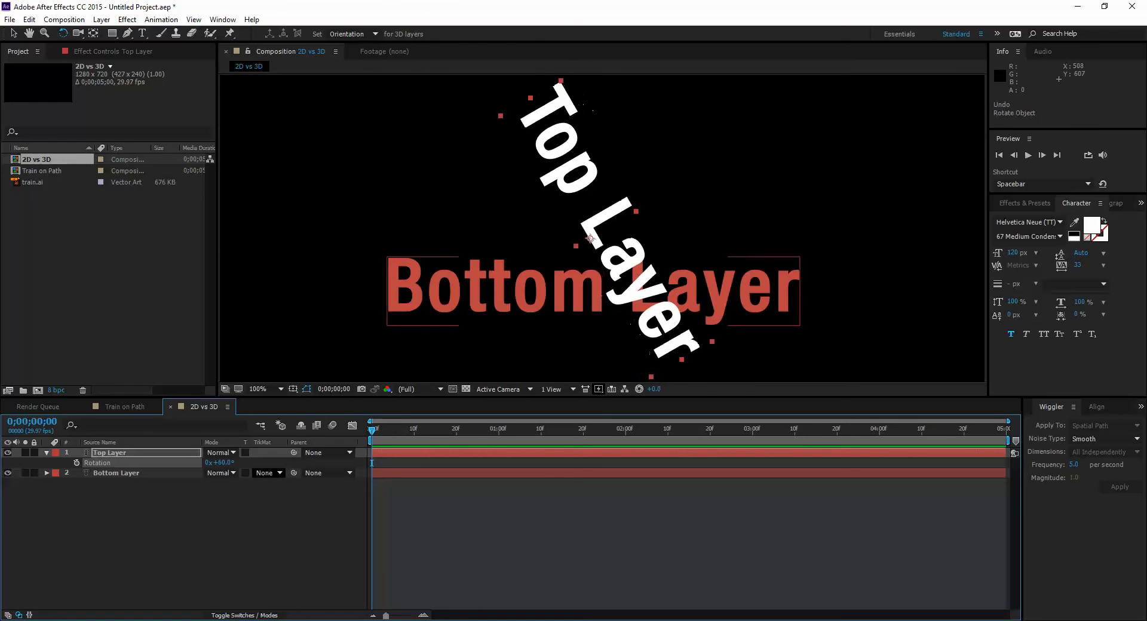
key("ctrl+z")
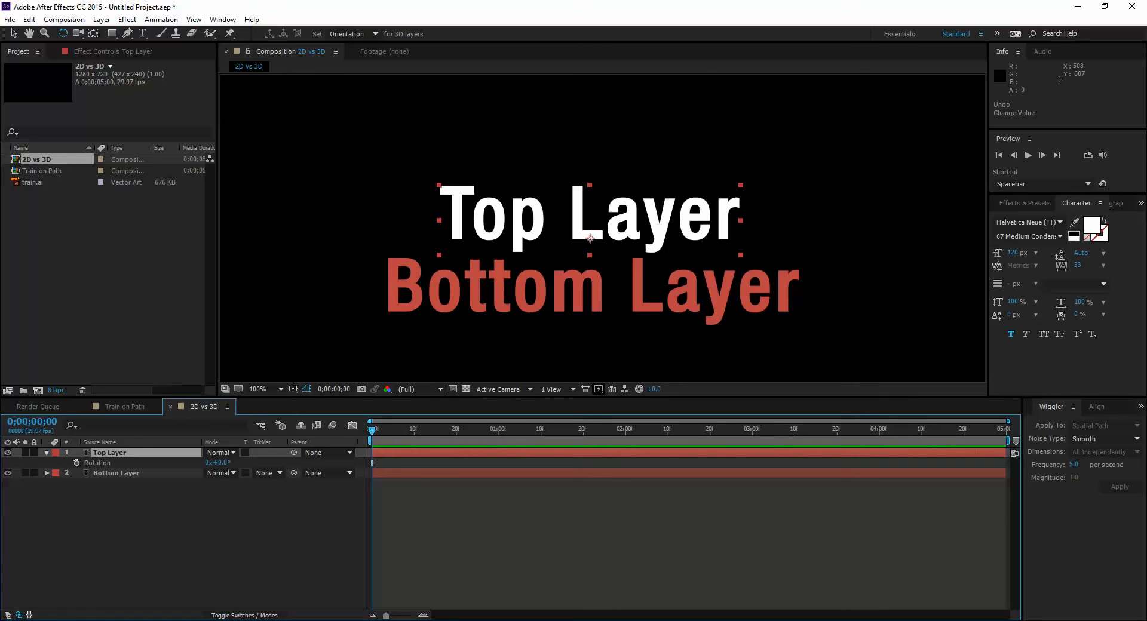
Try moving Top Layer over the Bottom Layer text to about 587, 489 with the Selection tool, and undo the move
left_click(372, 463)
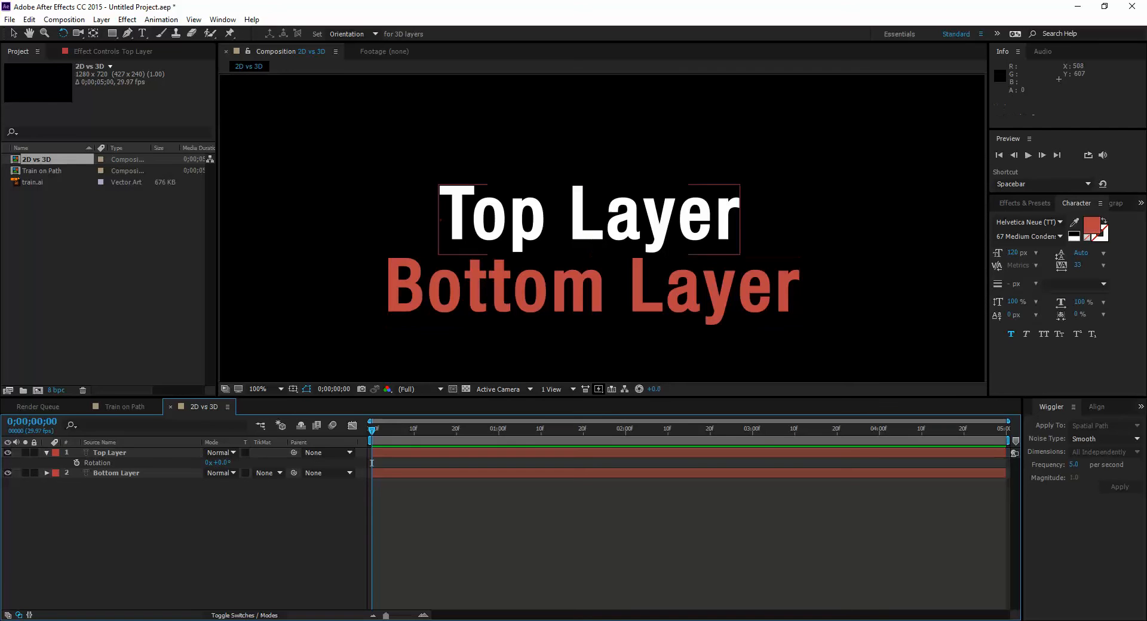
left_click(109, 453)
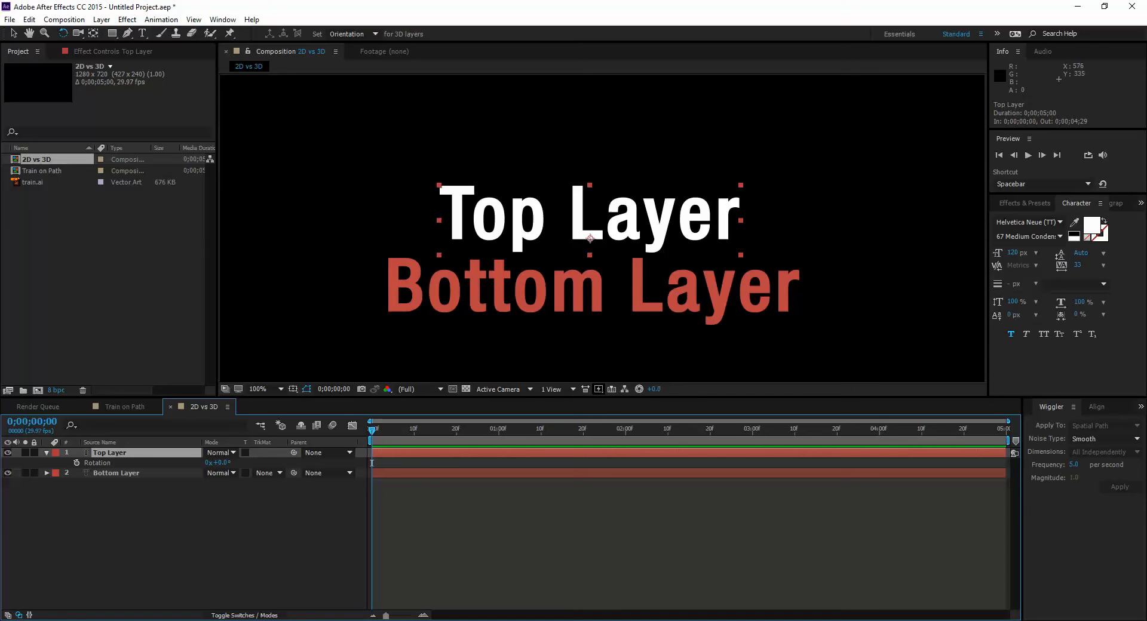
key("v")
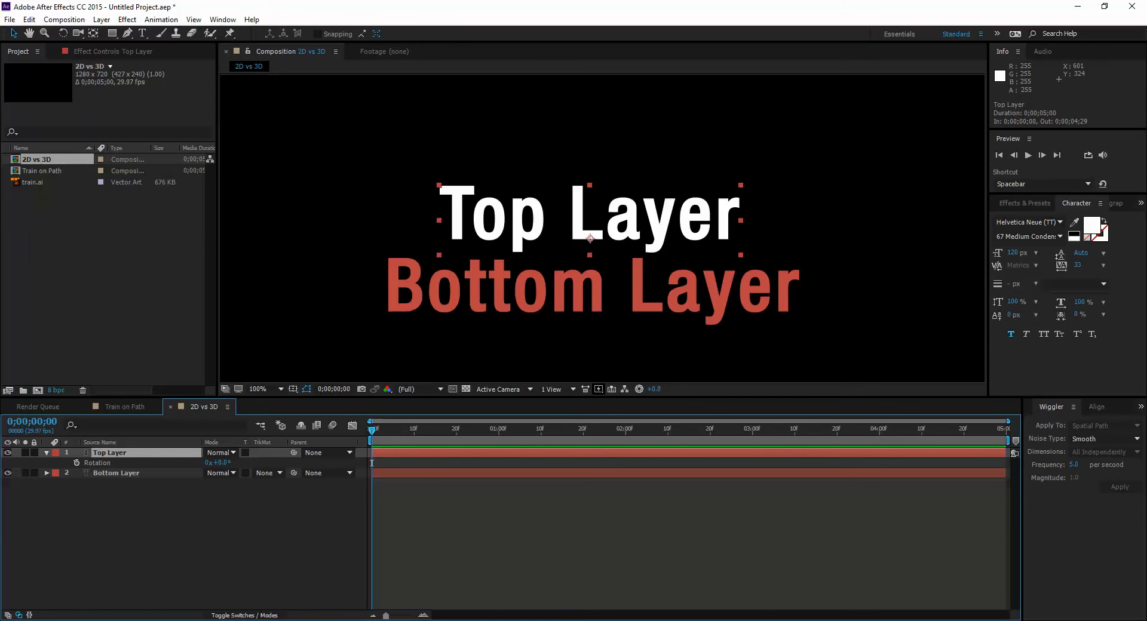
left_click_drag(578, 206, 559, 274)
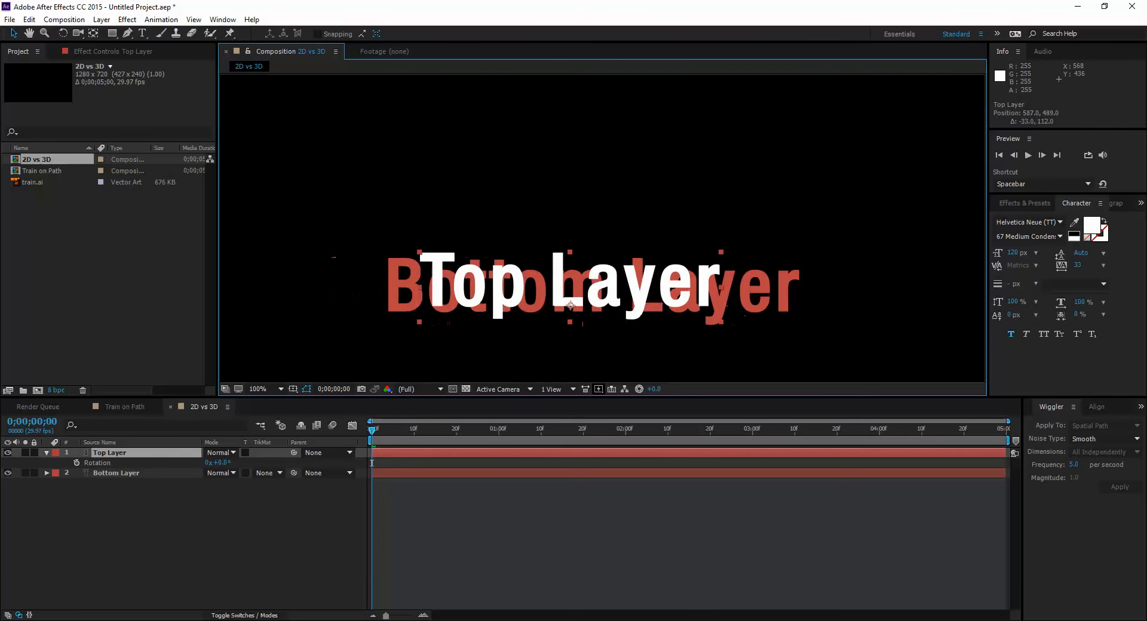
key("ctrl+z")
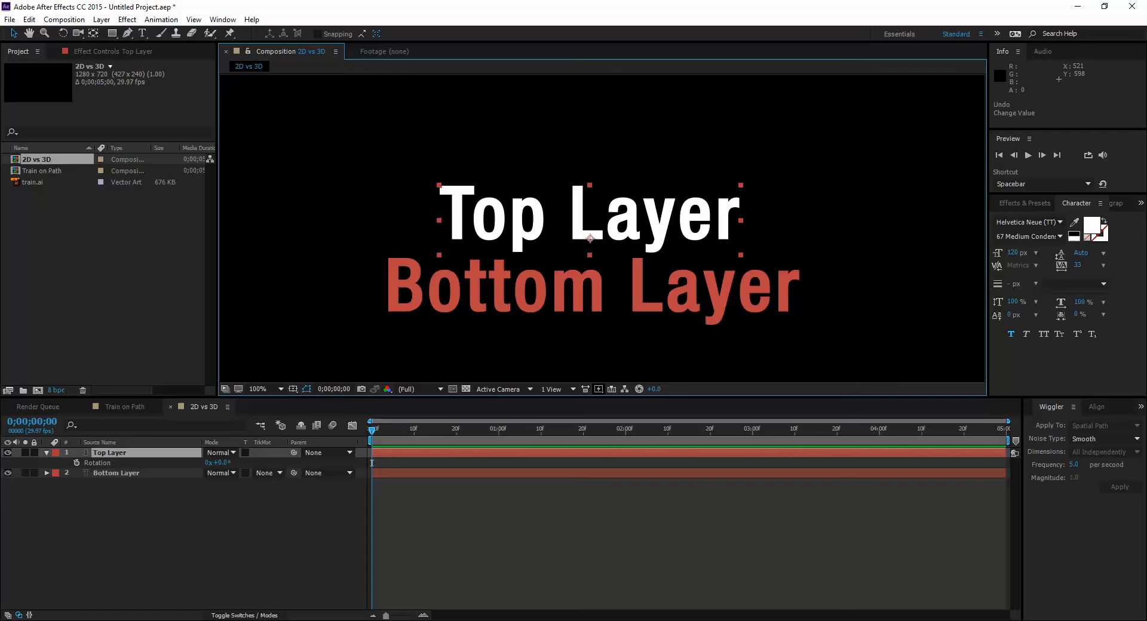
Try placing Top Layer beneath Bottom Layer in the layer stack, and restore the original layer order
left_click_drag(116, 453, 183, 489)
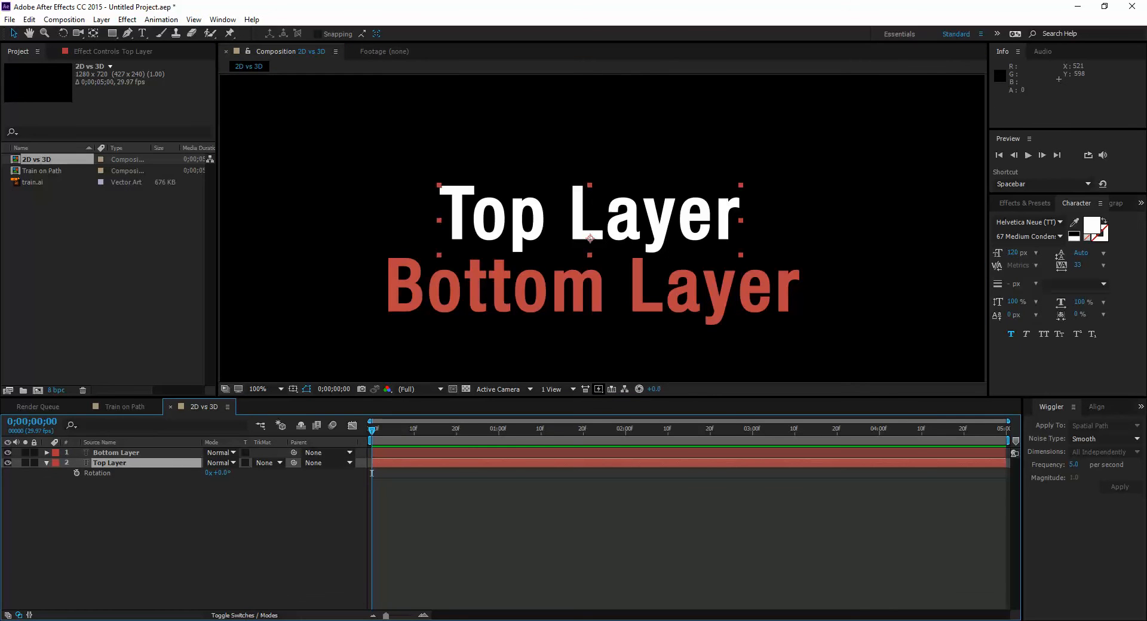
left_click(593, 310)
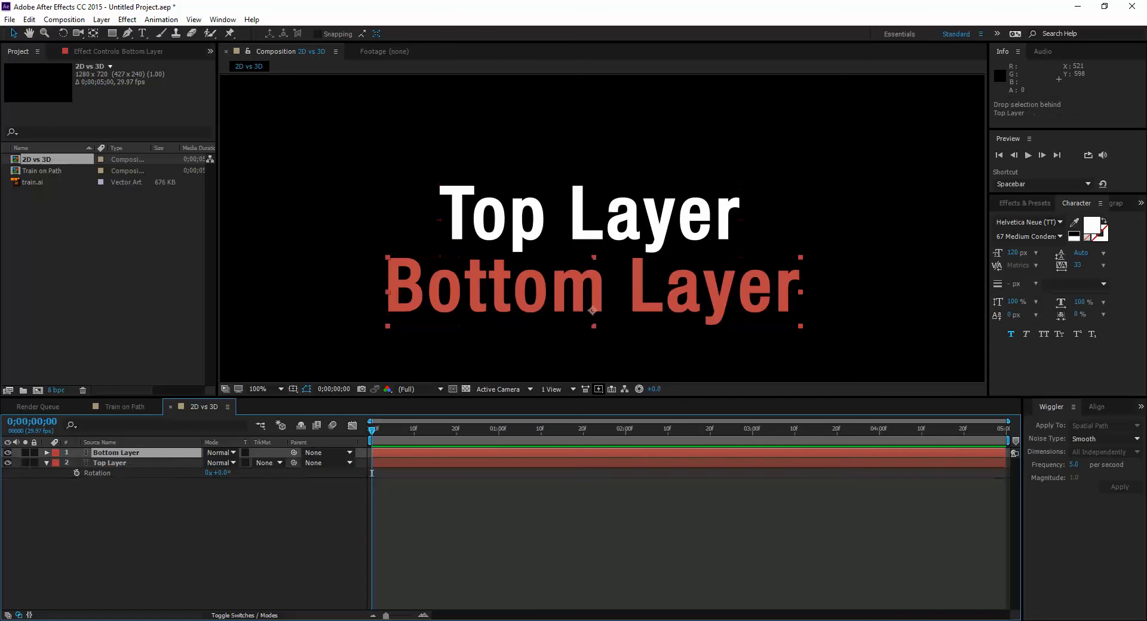
key("ctrl+[")
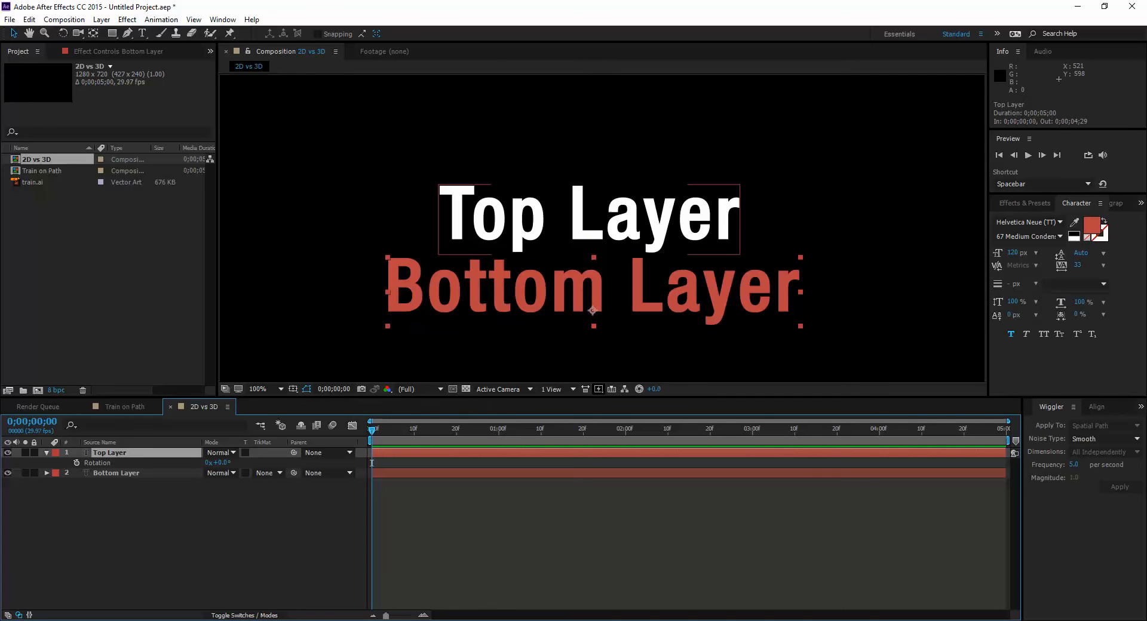
Place Top Layer beneath Bottom Layer in the layer stack and move its text behind the red text, to about 615, 494
left_click_drag(117, 453, 128, 491)
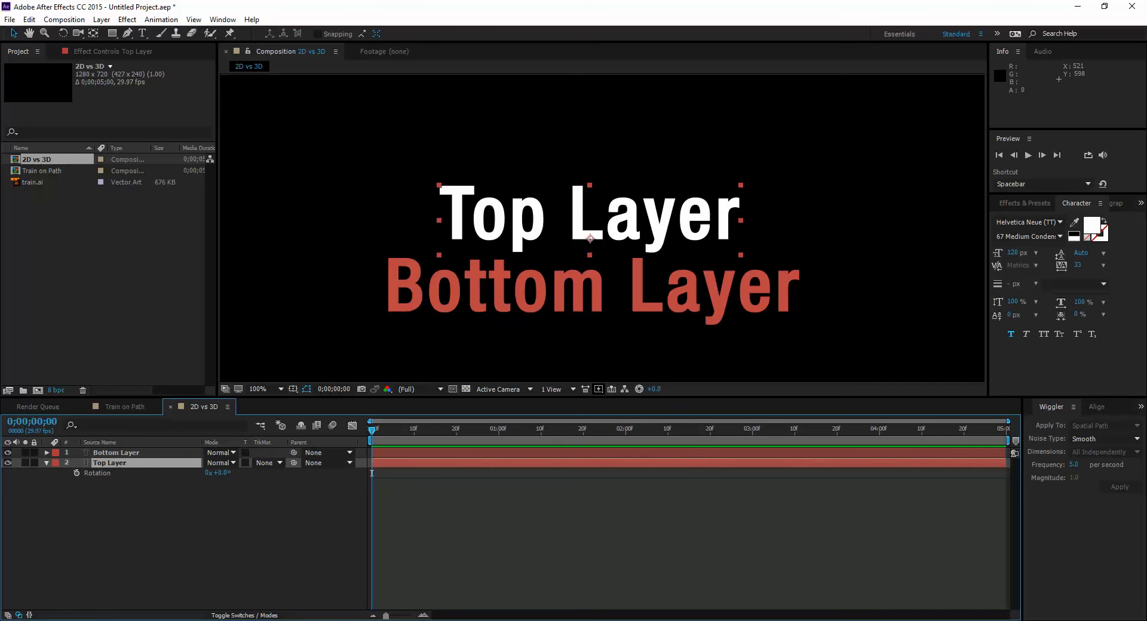
left_click_drag(517, 217, 515, 287)
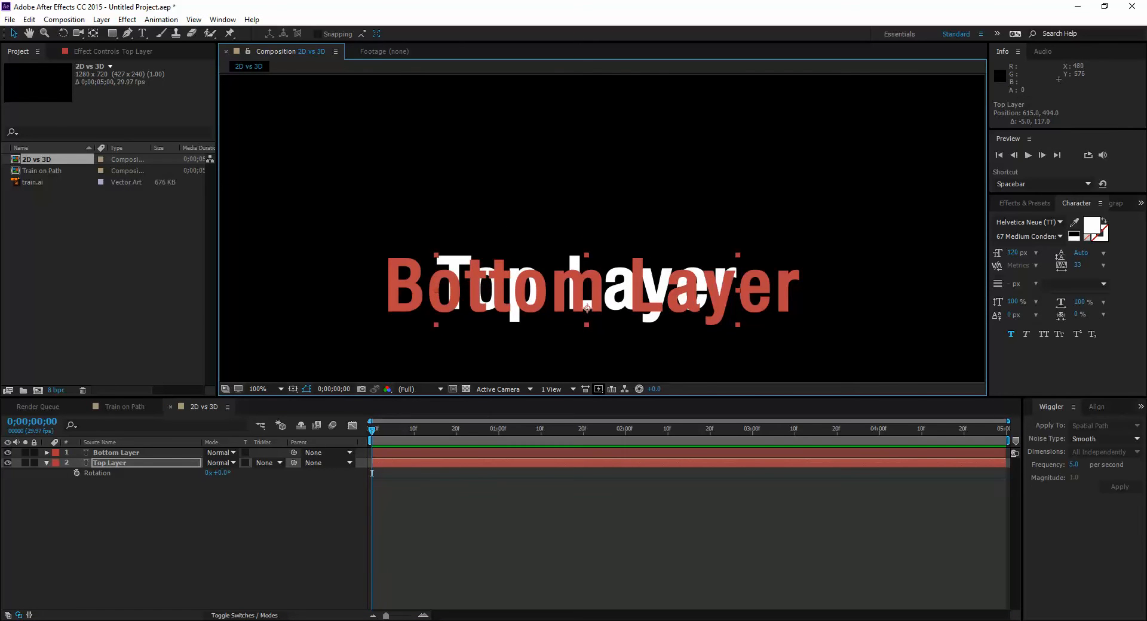
Undo Top Layer's last move and place Bottom Layer beneath it in the layer stack
key("ctrl+z")
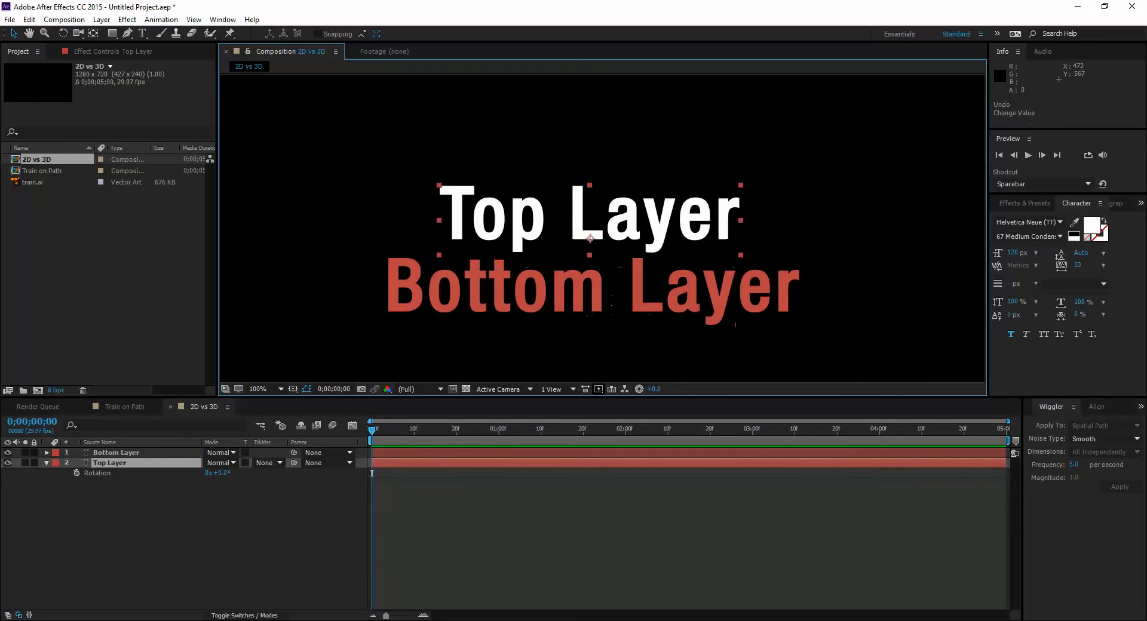
left_click_drag(116, 453, 115, 478)
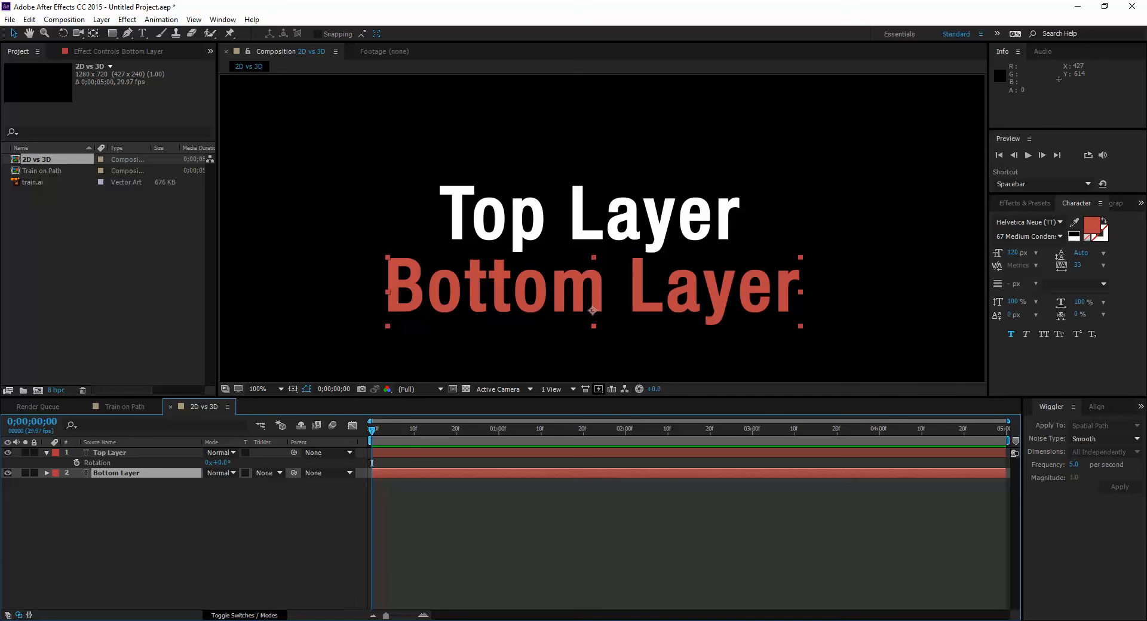
Show the layer switches in the timeline instead of the blending mode columns
key("F4")
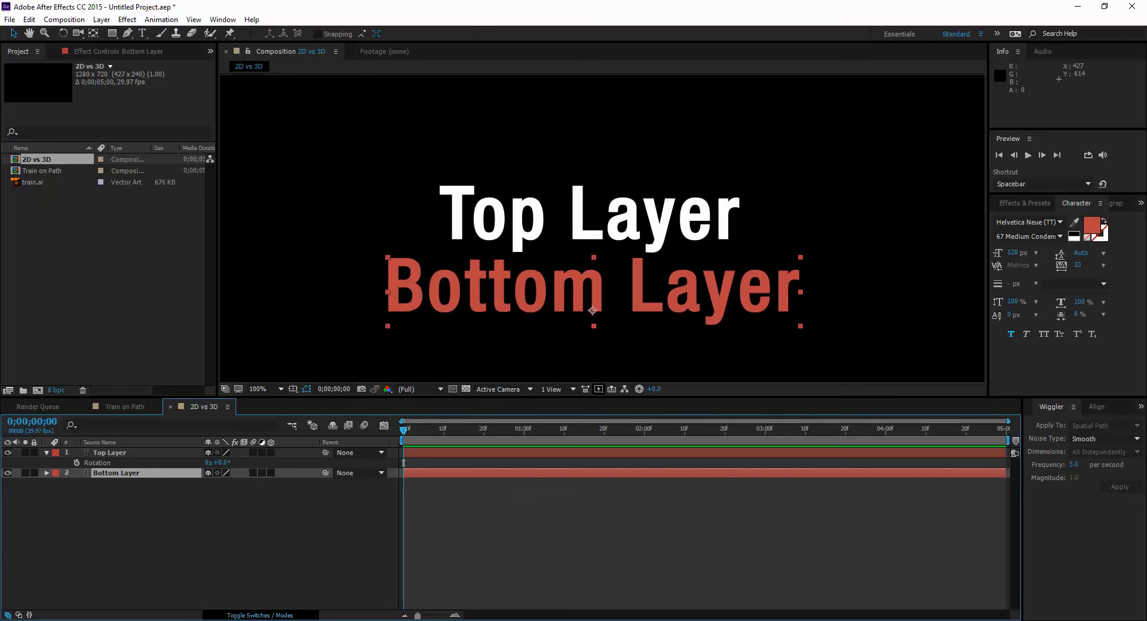
left_click(250, 615)
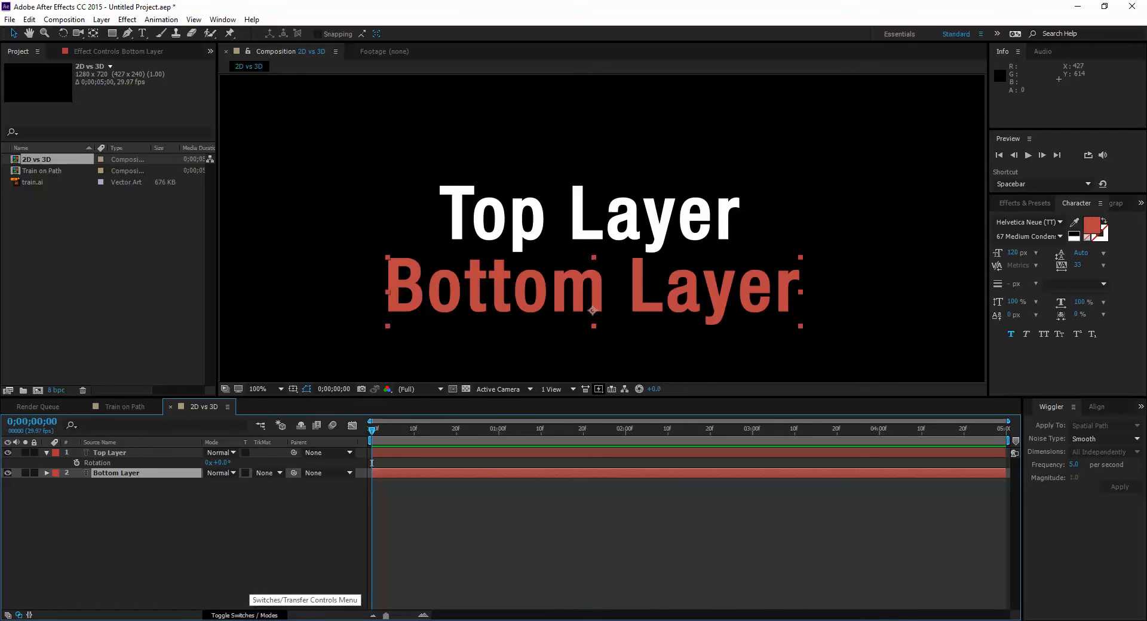
key("F4")
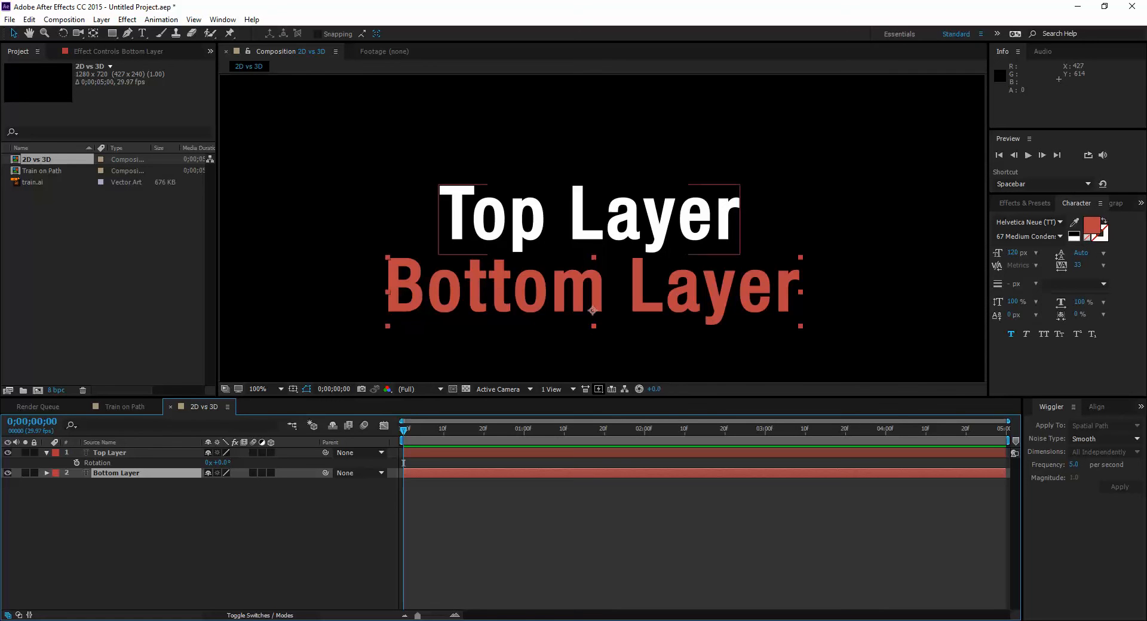
Reveal the Position property of Top Layer and Bottom Layer, and turn both into 3D layers
left_click(589, 215)
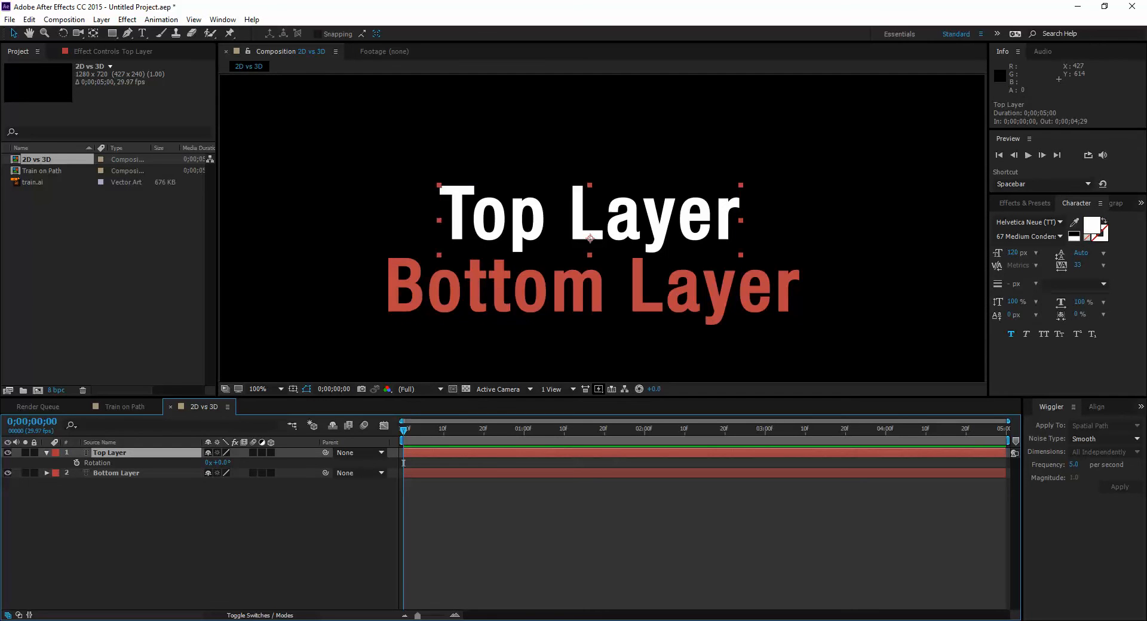
key("p")
key("ctrl+Down")
key("p")
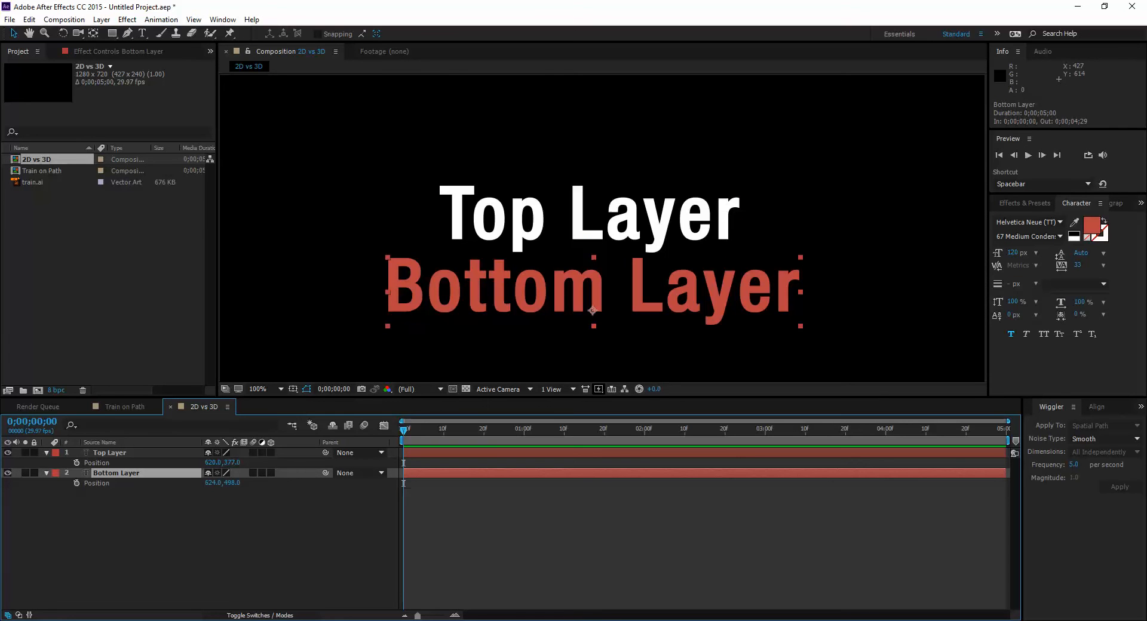
left_click(270, 453)
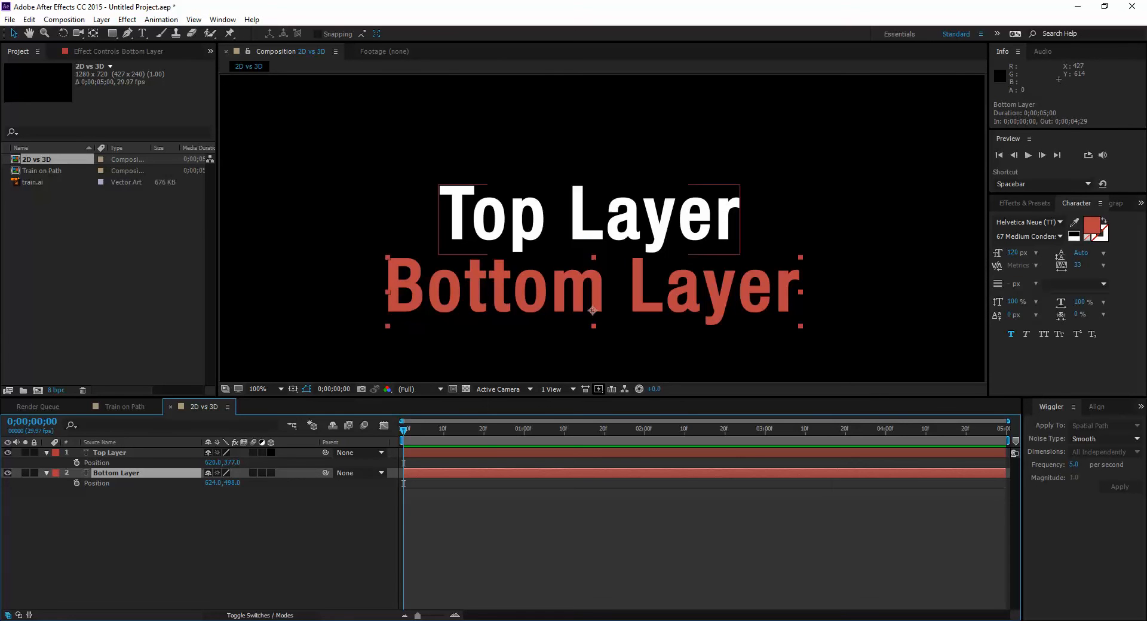
left_click(270, 514)
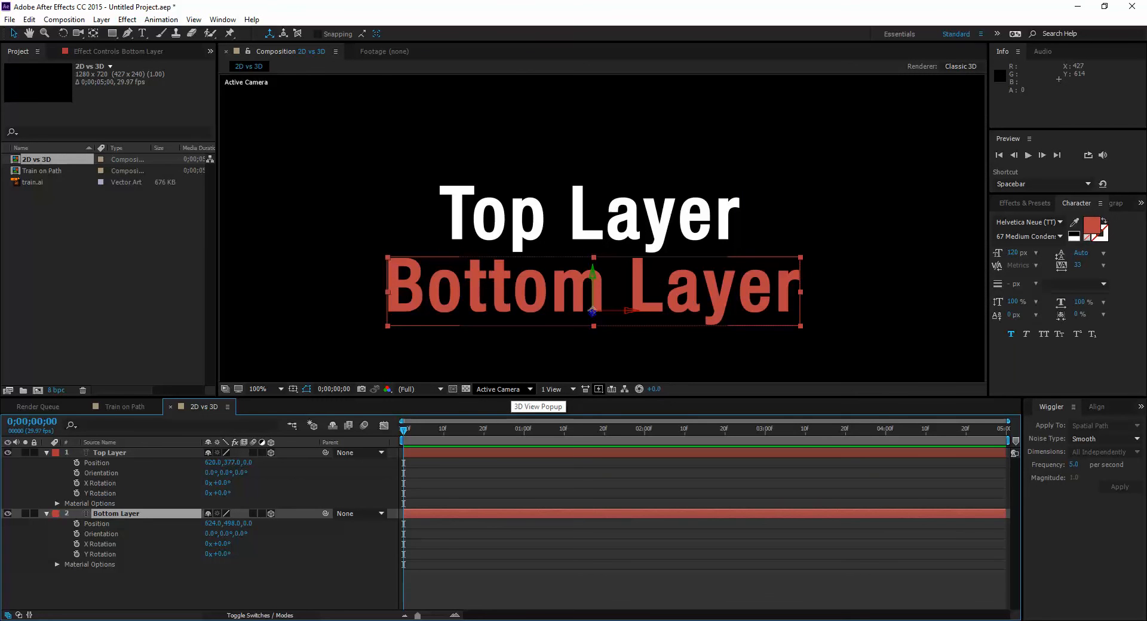
View the composition from Front and Left, and return to the Active Camera view
left_click(502, 389)
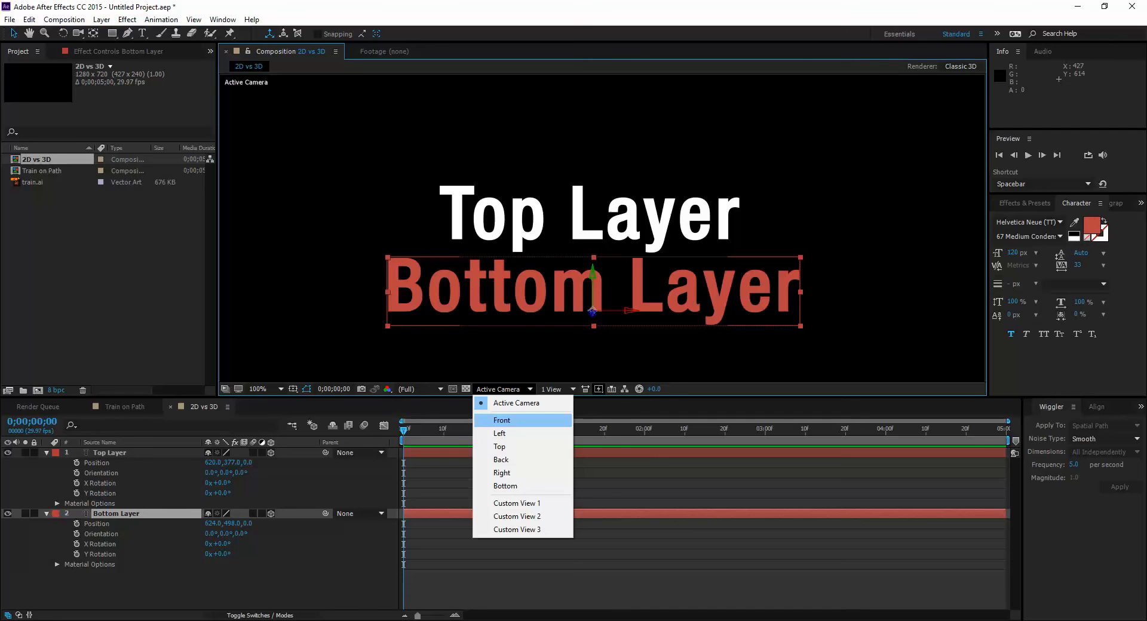
left_click(502, 421)
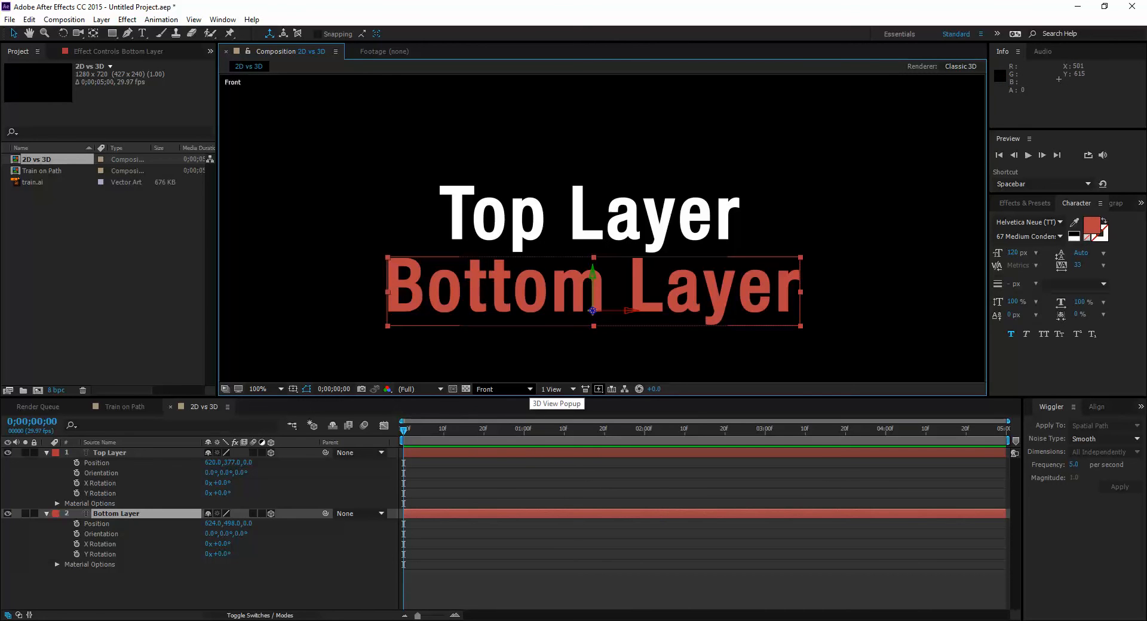
left_click(514, 388)
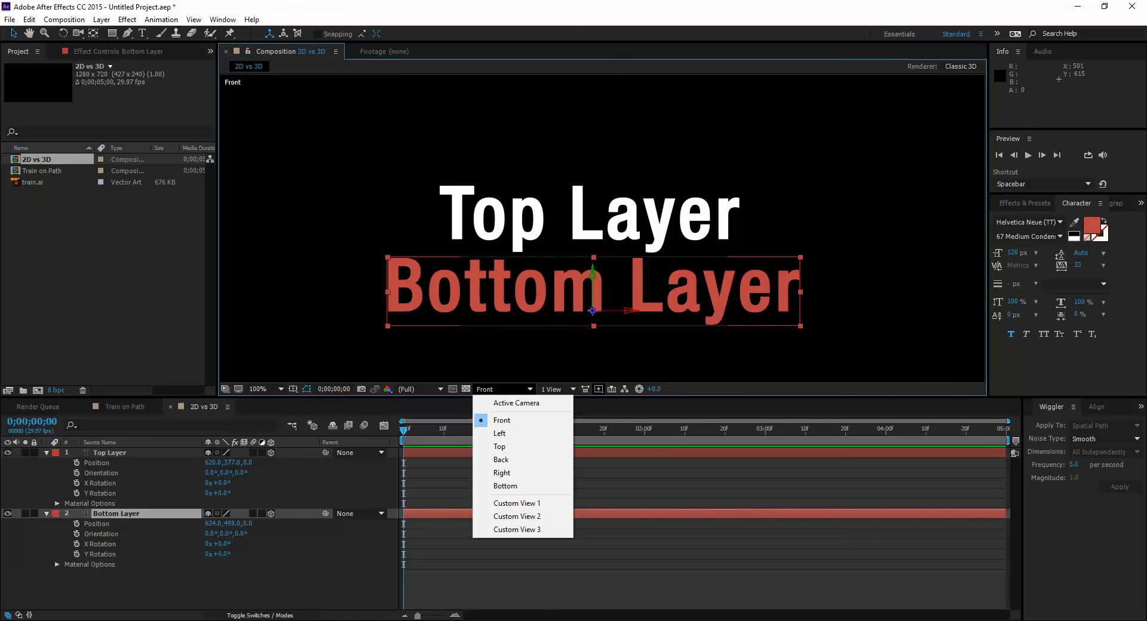
left_click(500, 433)
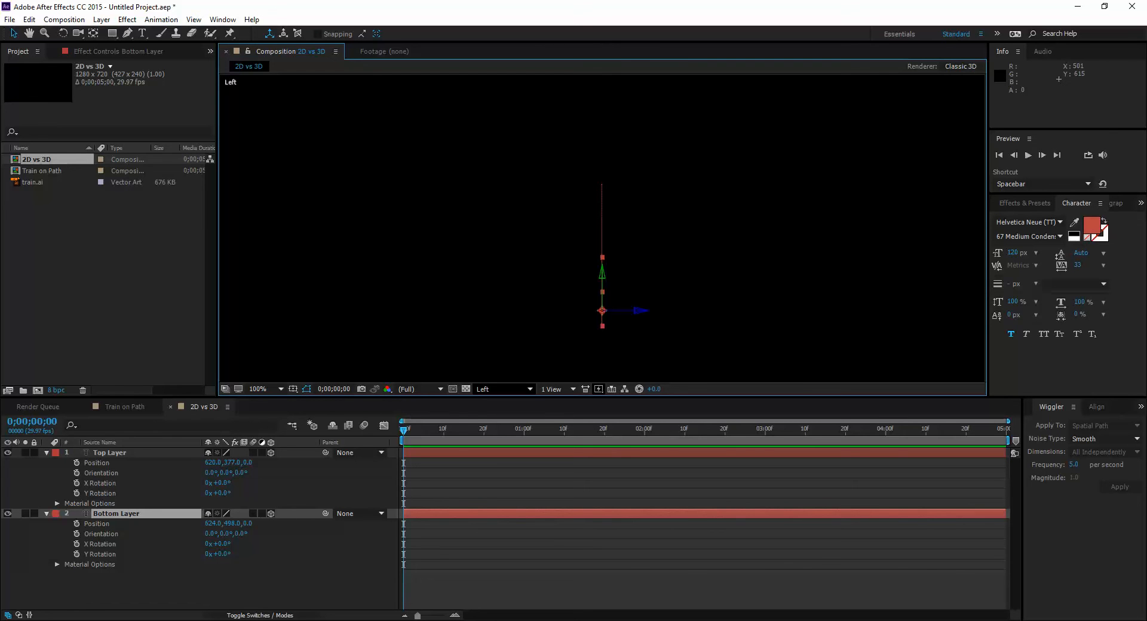
left_click(503, 389)
left_click(520, 401)
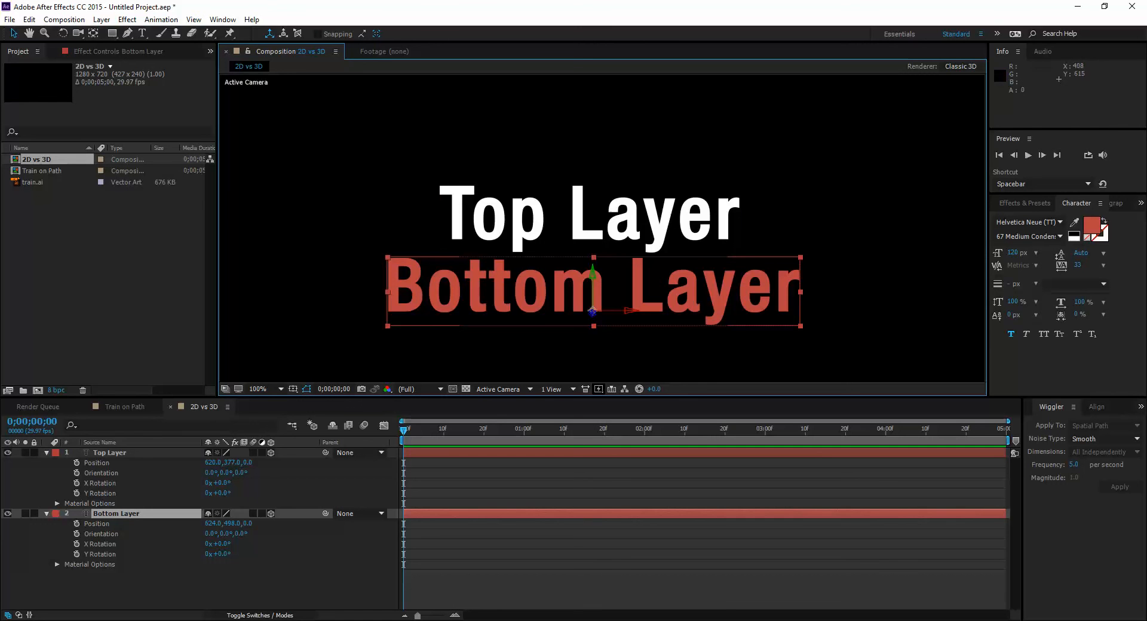
Move Top Layer straight down along its Y axis over the Bottom Layer text, to about 620, 501, 0
left_click(537, 218)
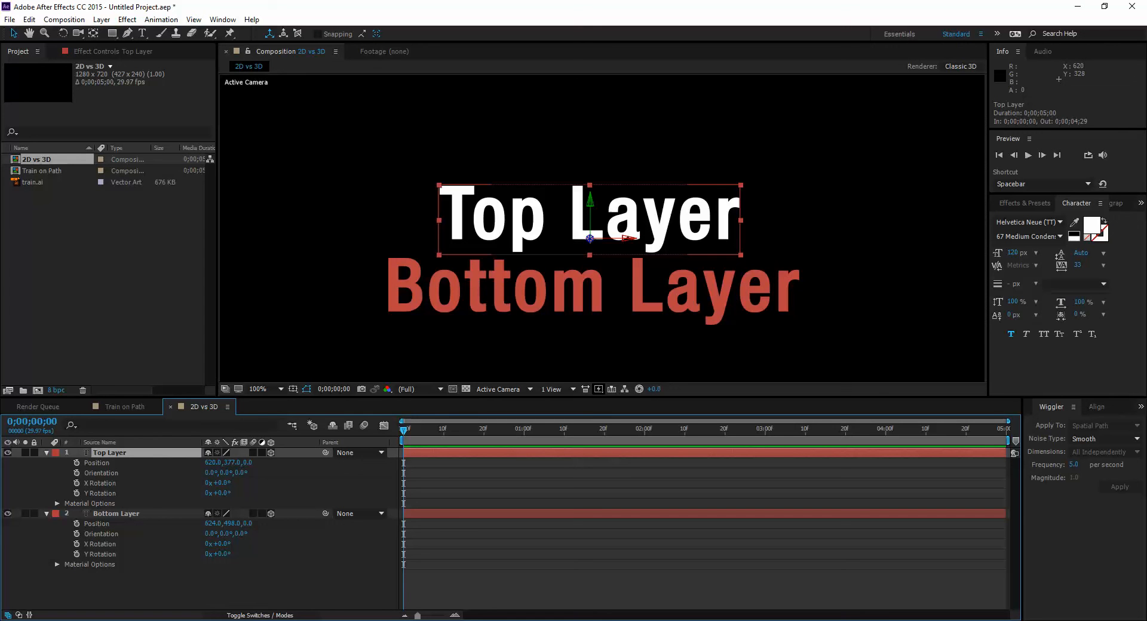
left_click_drag(590, 209, 495, 283)
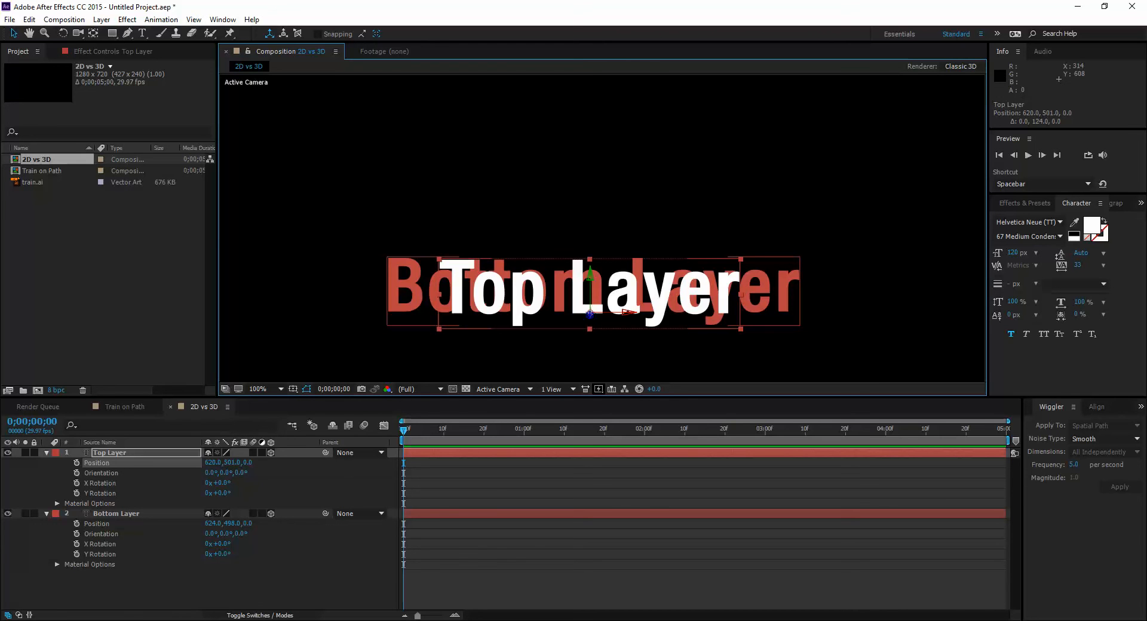
Place Bottom Layer above Top Layer in the stack and push it back to a Z position of about 212
left_click_drag(117, 514, 121, 452)
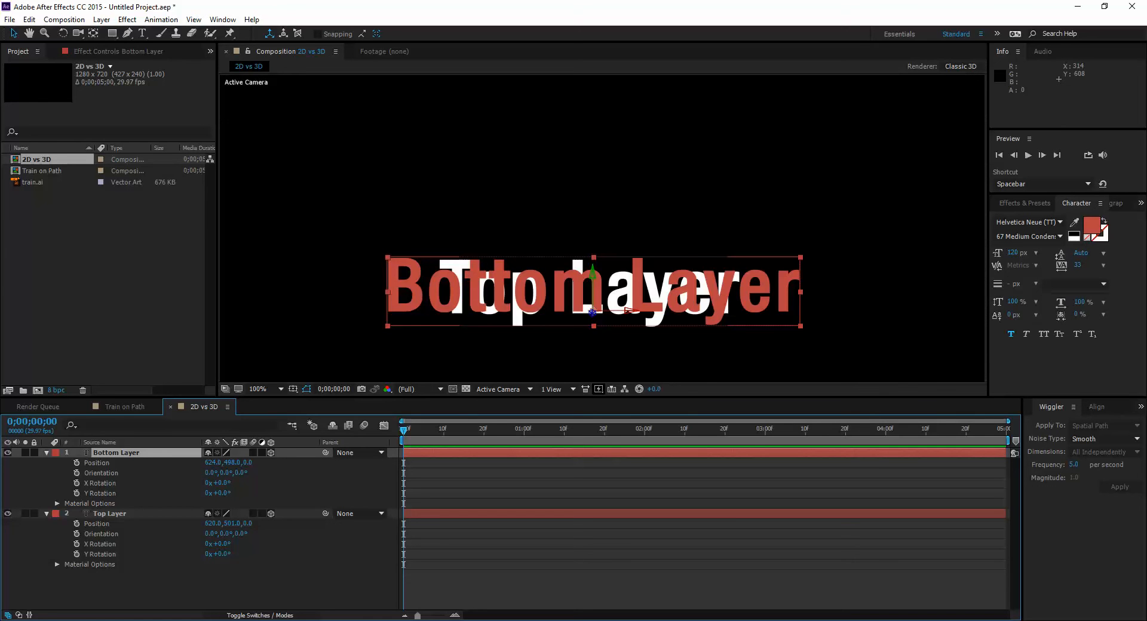
left_click_drag(248, 462, 374, 463)
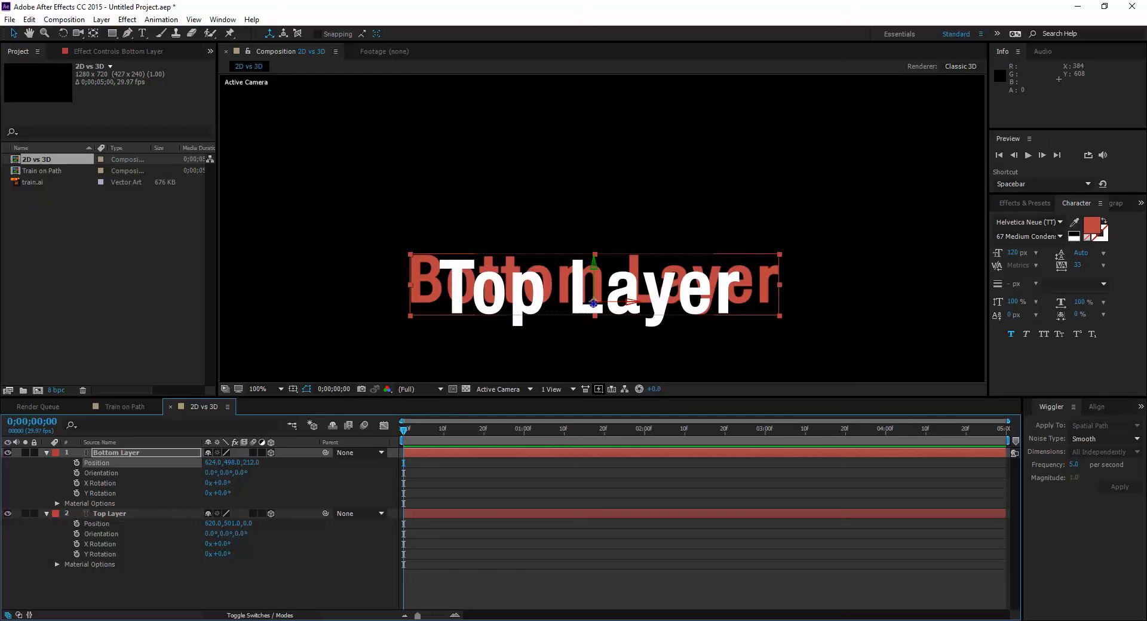
Add a text layer reading TOP MOST above the existing texts in the composition
left_click(142, 32)
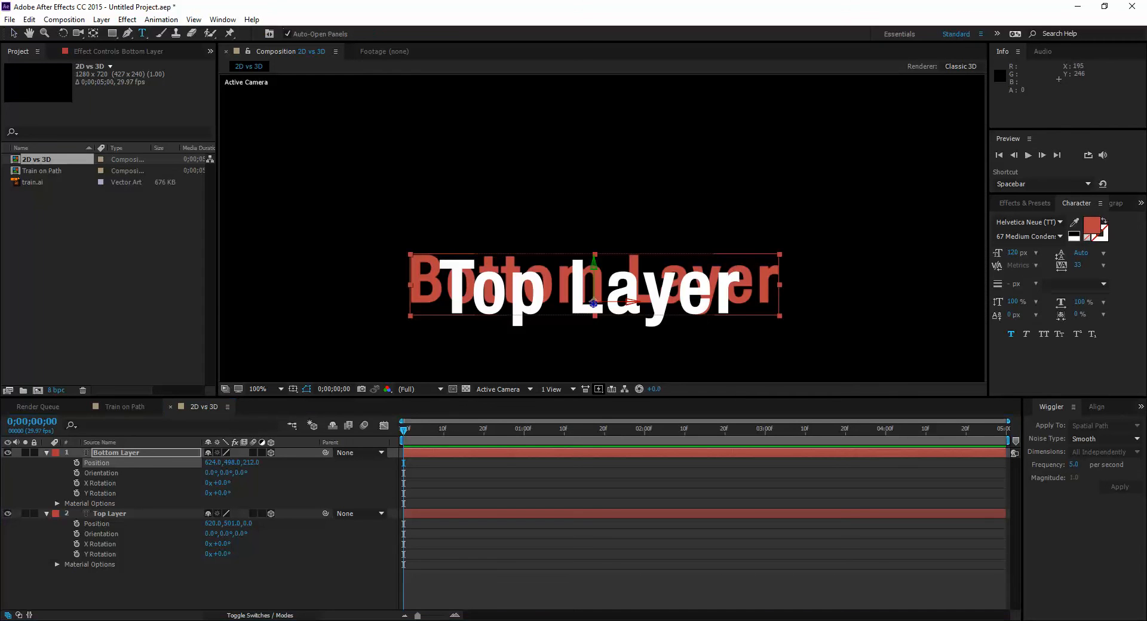
left_click(460, 206)
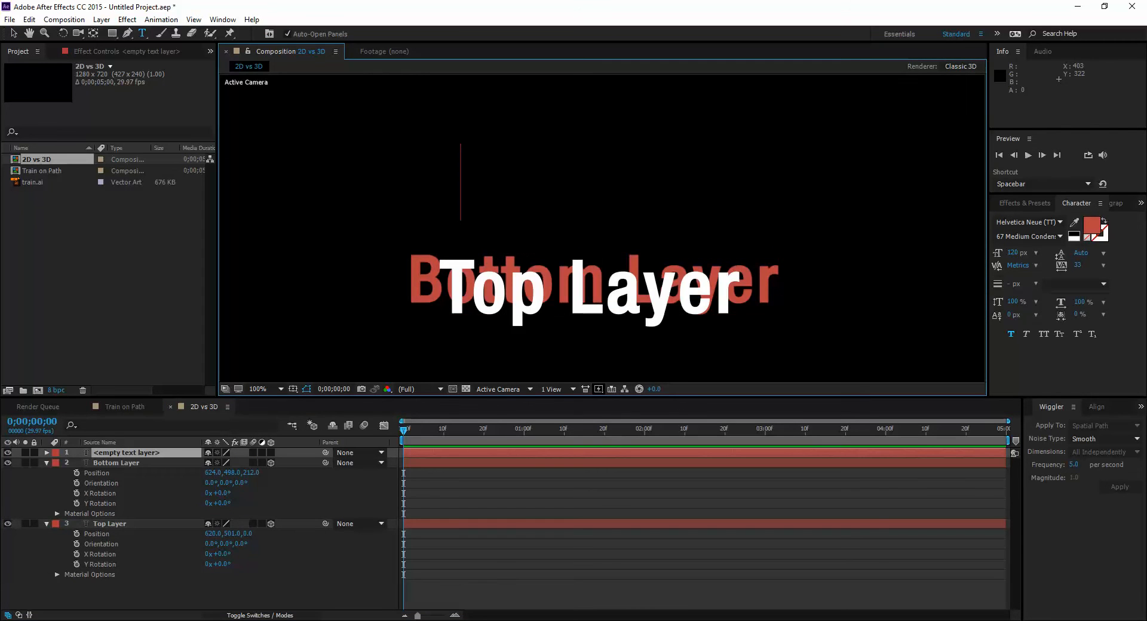
type("TOP")
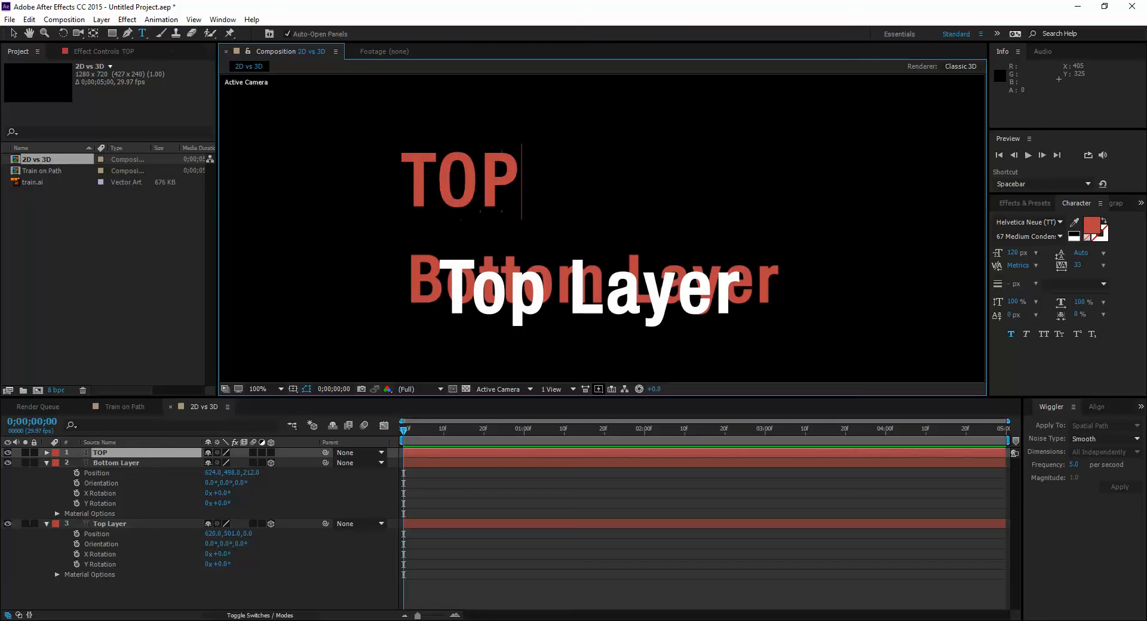
type(" MOST")
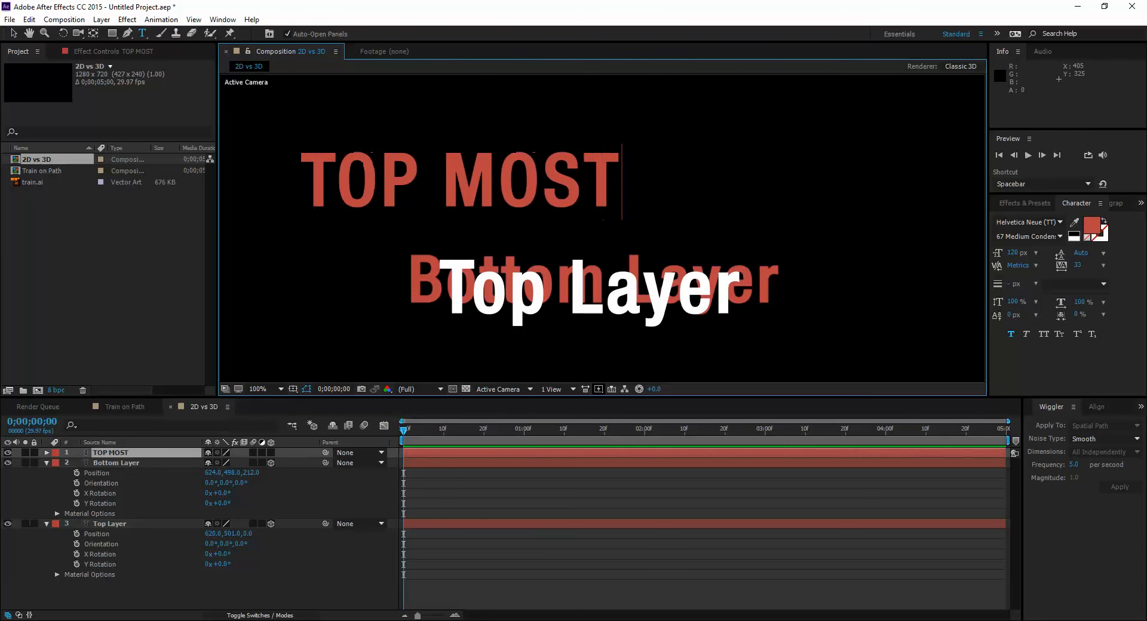
key("Escape")
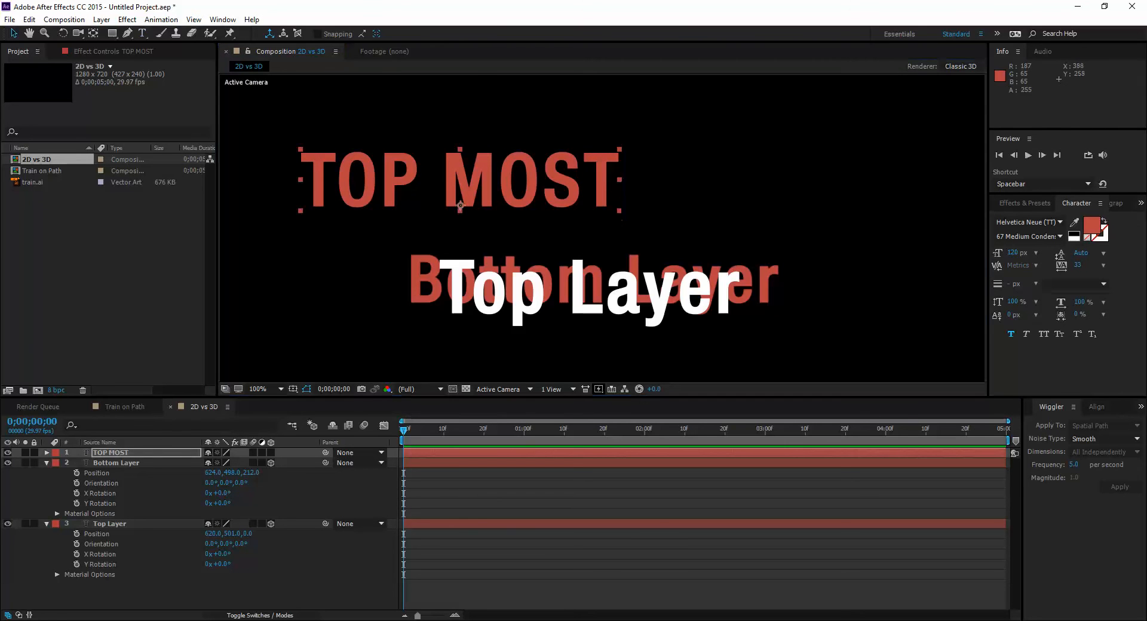
Reveal TOP MOST's Position property and move its text over the other two texts, to about 638, 512
left_click_drag(460, 206, 605, 225)
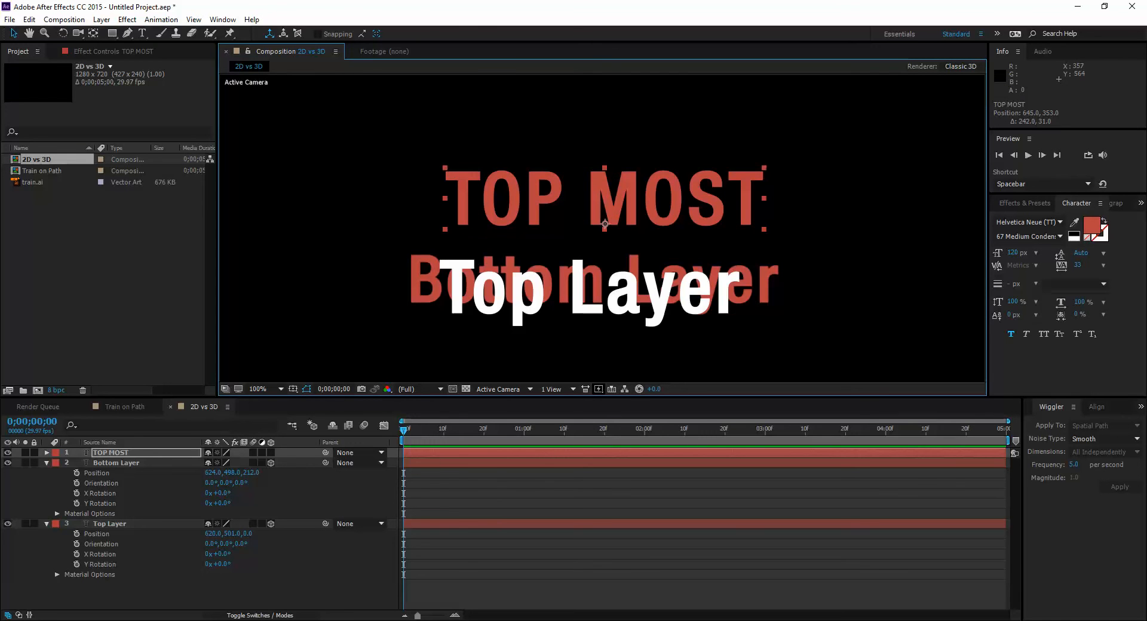
key("p")
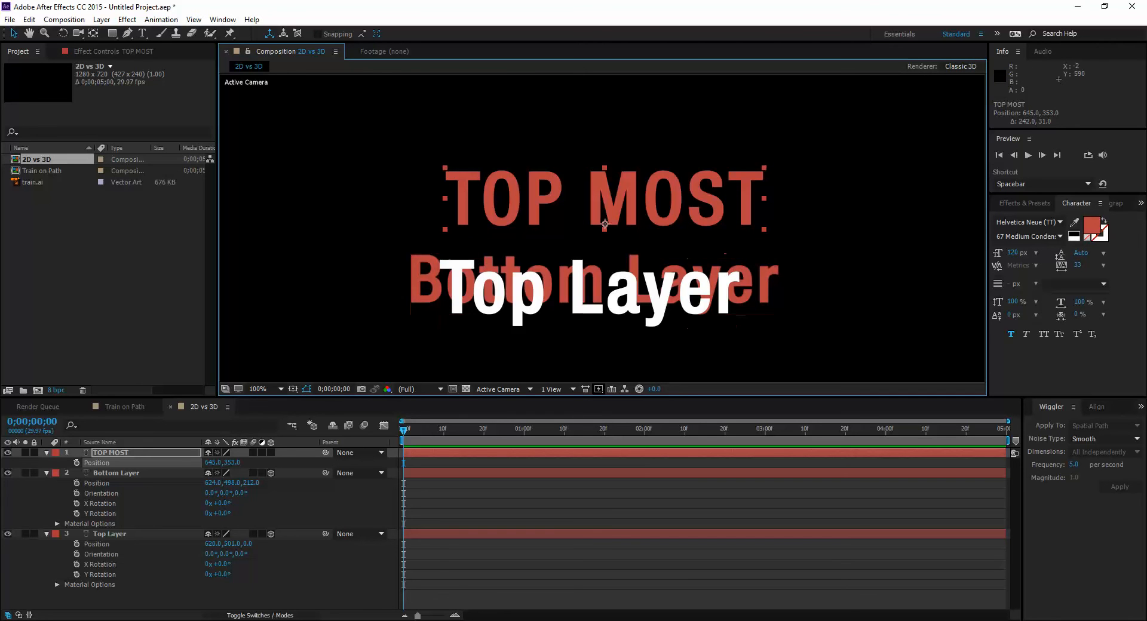
left_click_drag(605, 225, 601, 319)
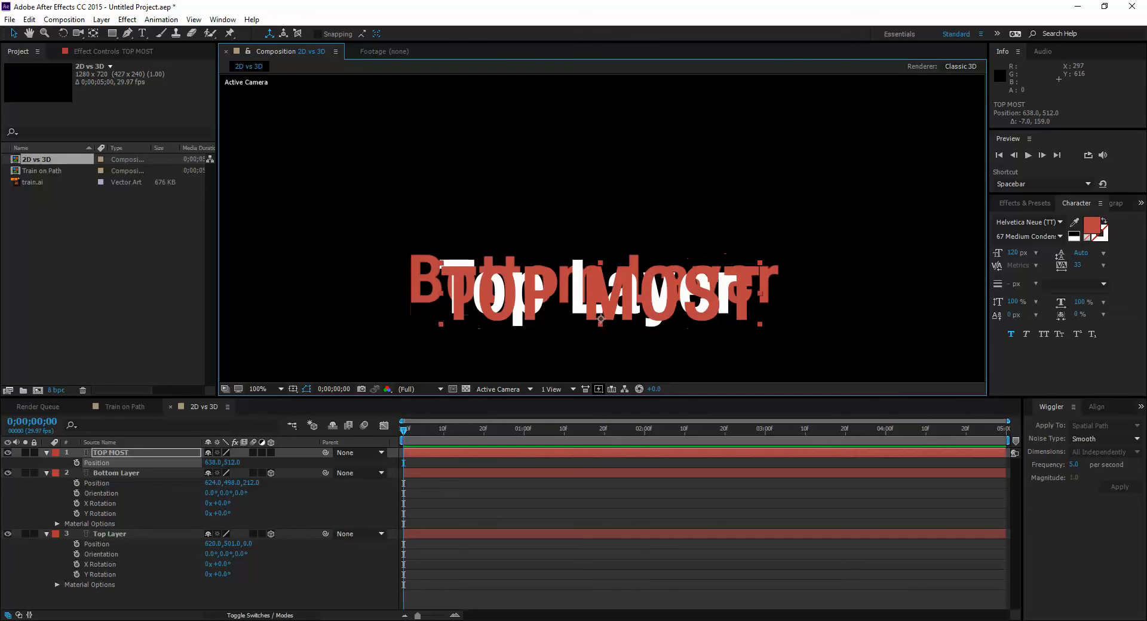
Place TOP MOST at the end of the layer stack, beneath Top Layer, and hide Bottom Layer
left_click_drag(110, 453, 111, 590)
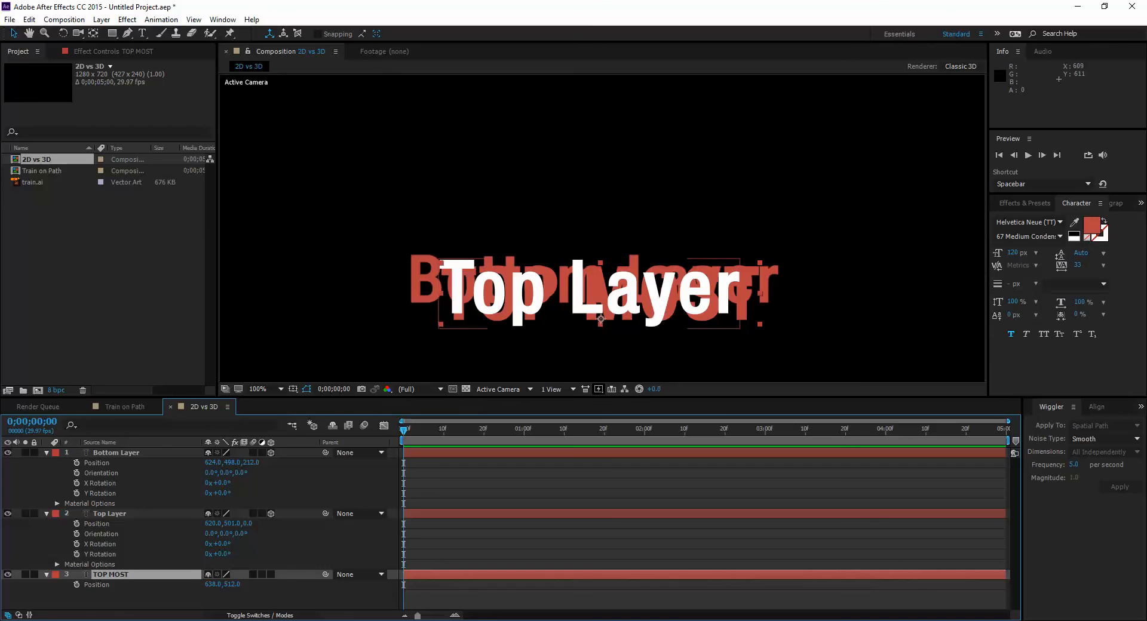
left_click(7, 452)
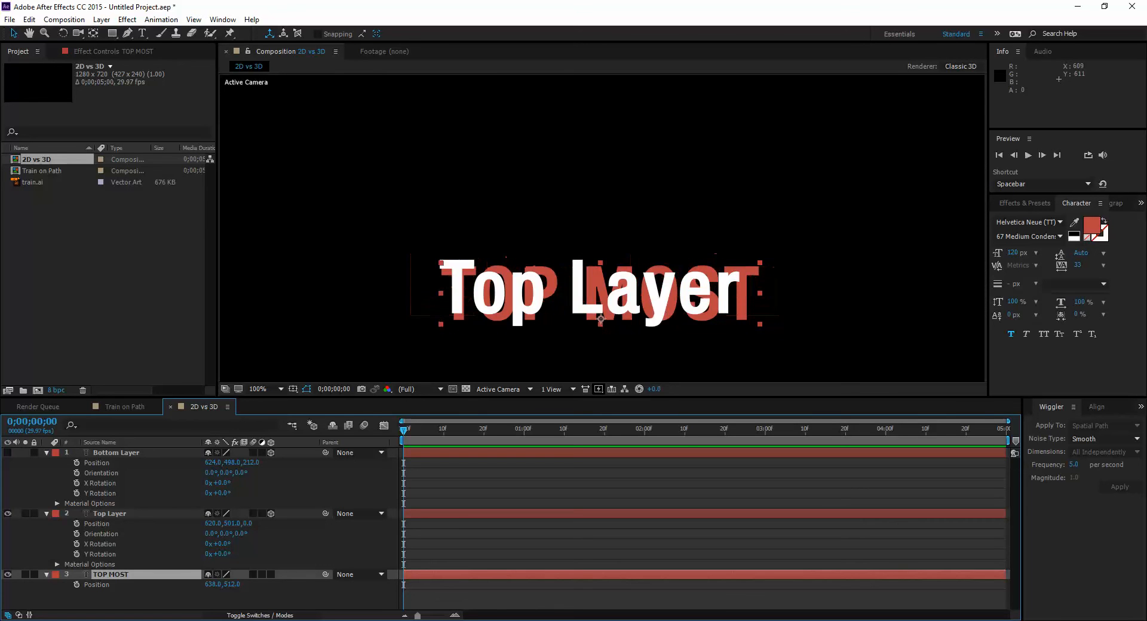
Push Top Layer back in depth to a Z position of about 914
left_click(600, 318)
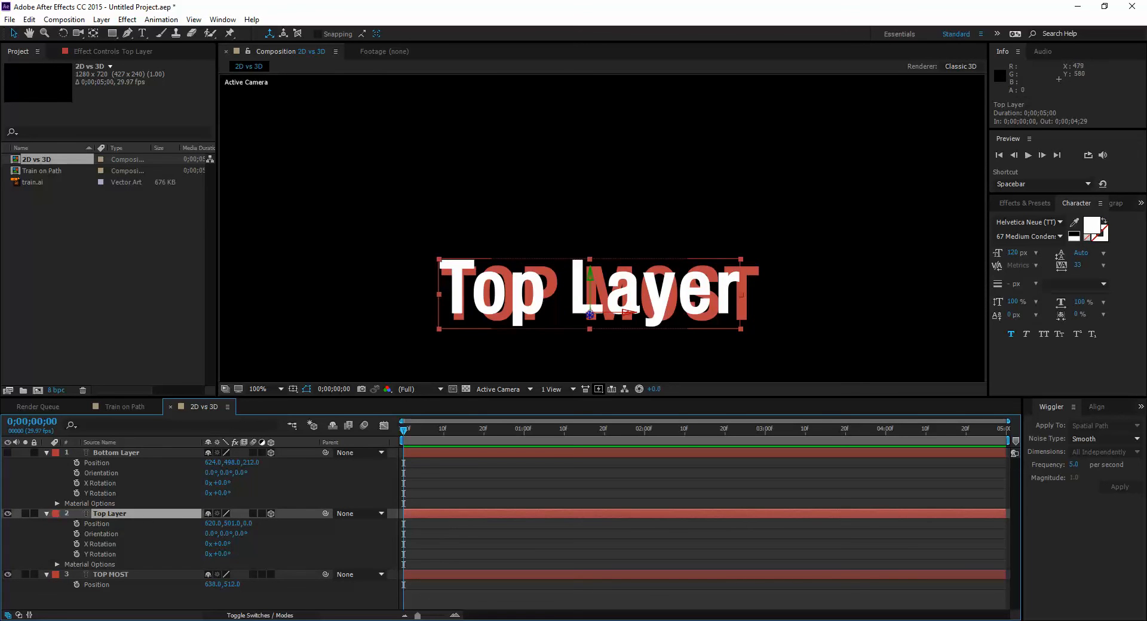
left_click_drag(248, 523, 427, 523)
key("Return")
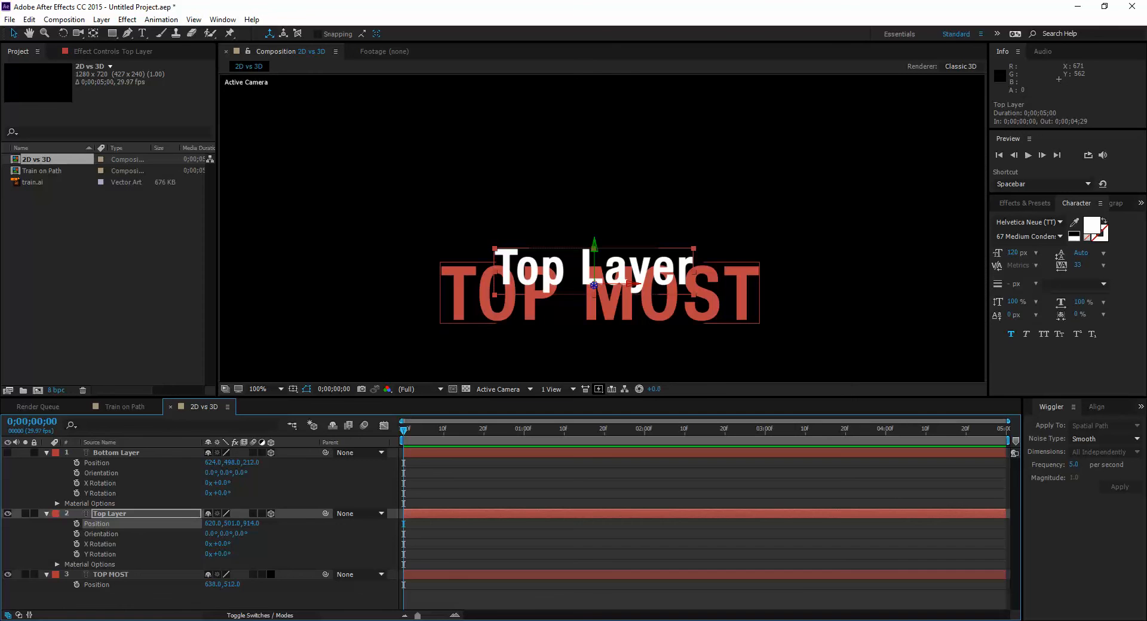
Turn TOP MOST into a 3D layer and select it and Top Layer in turn to compare their depth
left_click(270, 575)
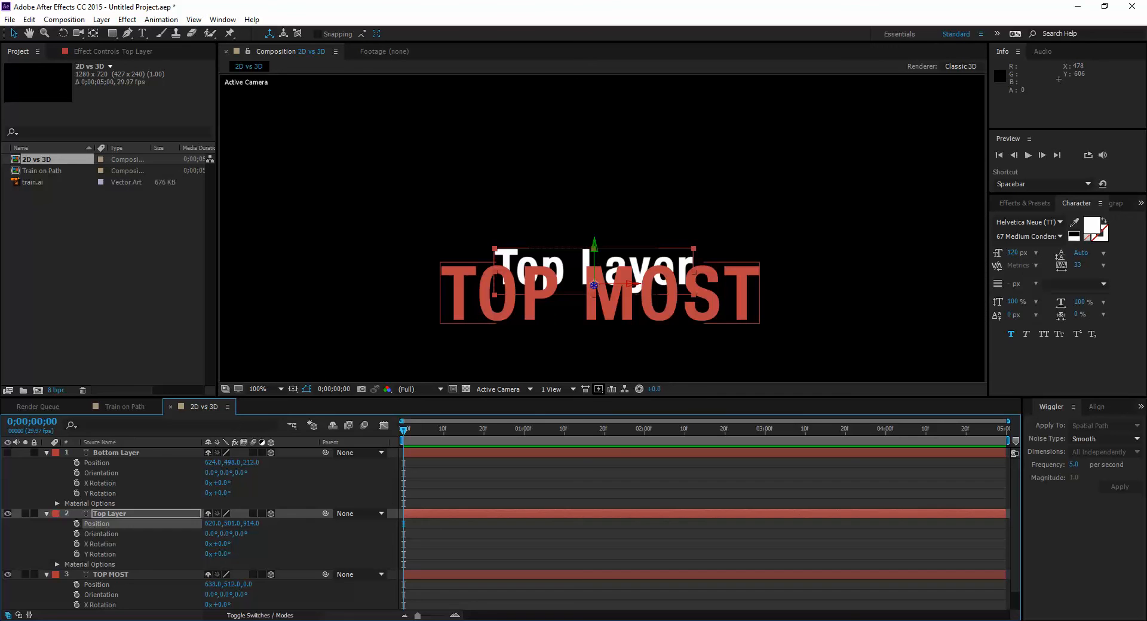
key("ctrl+Down")
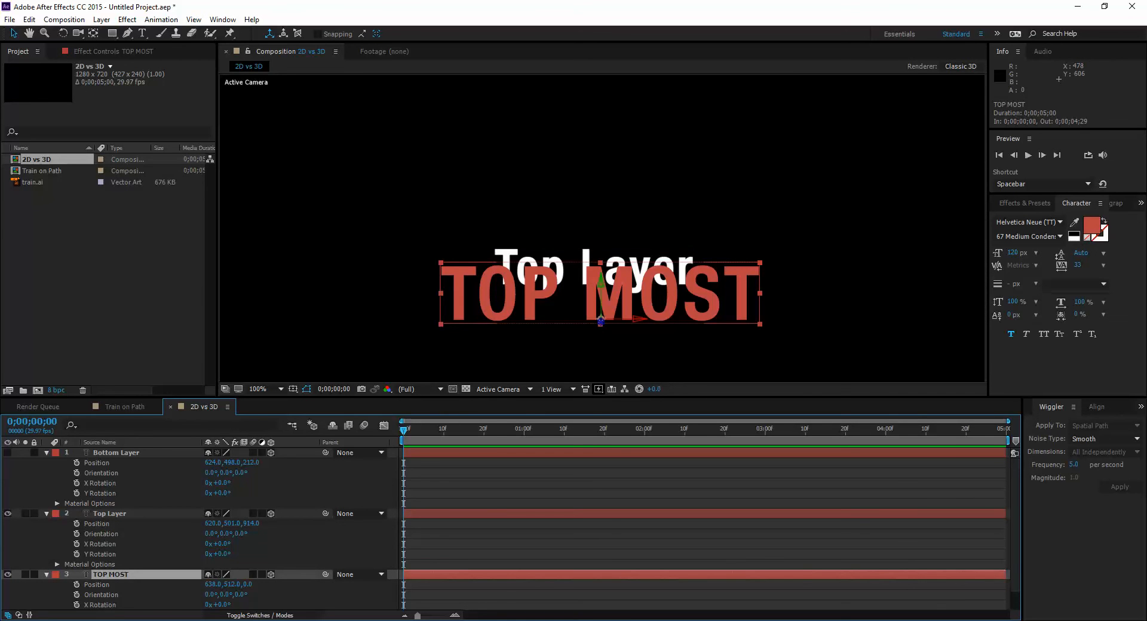
key("ctrl+Up")
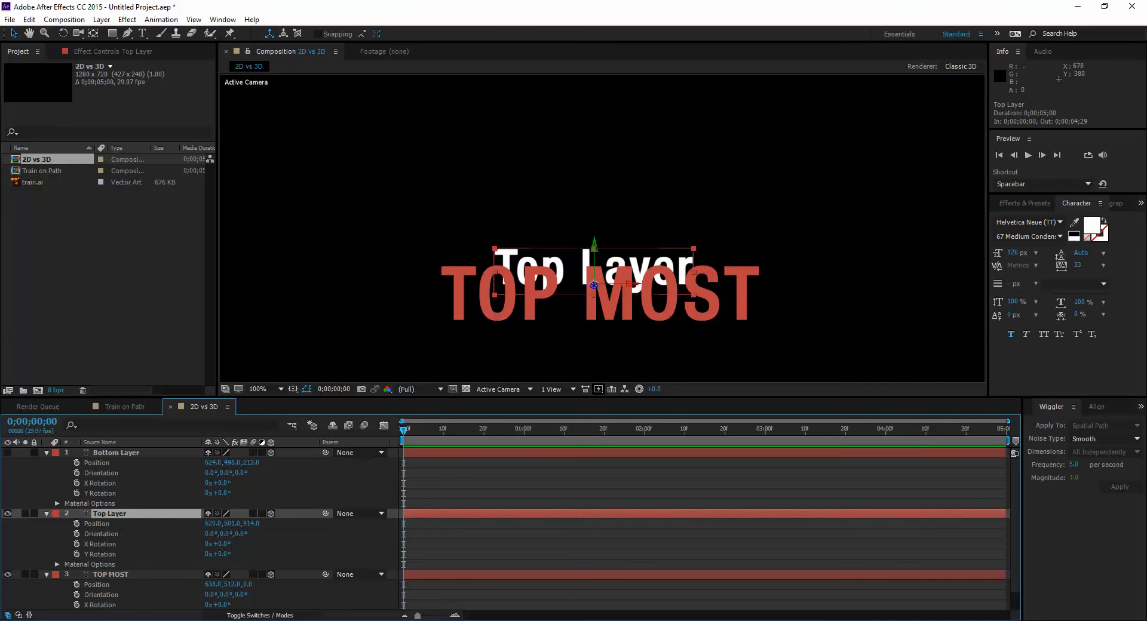
Set the composition magnification to 50% and bring Top Layer forward to Z about -750, then to about -380
left_click(263, 389)
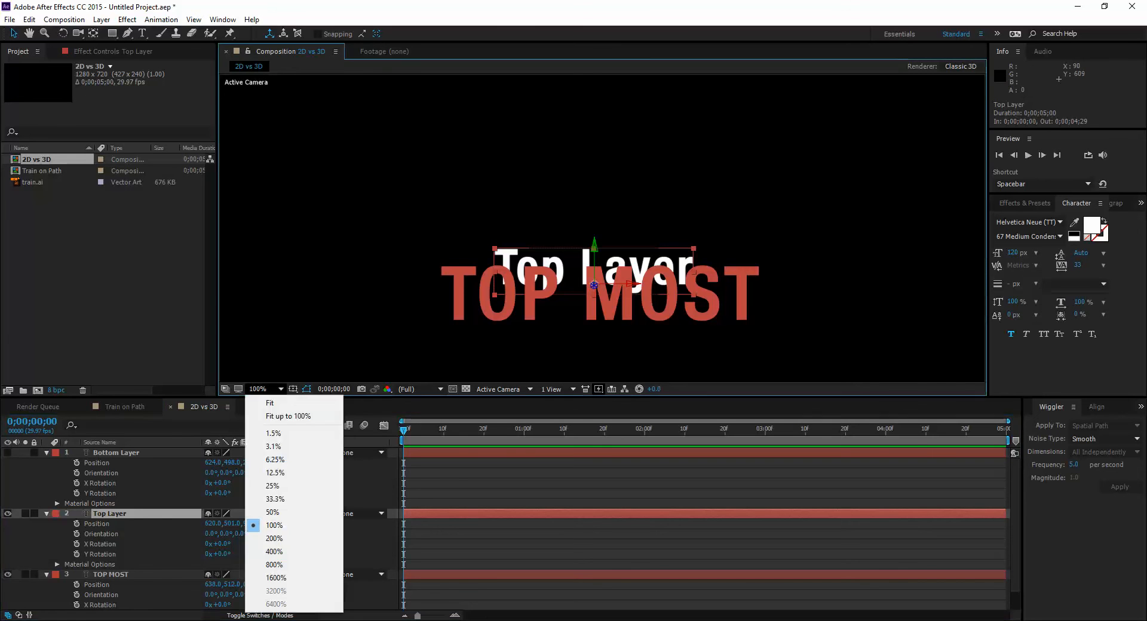
left_click(272, 512)
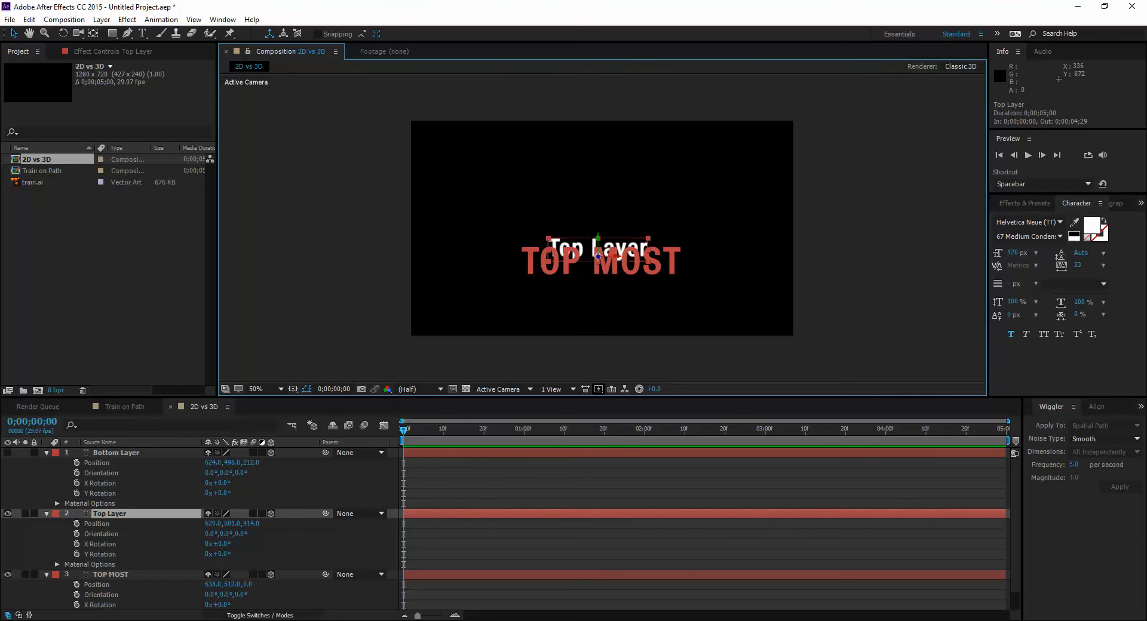
left_click_drag(251, 523, 1, 523)
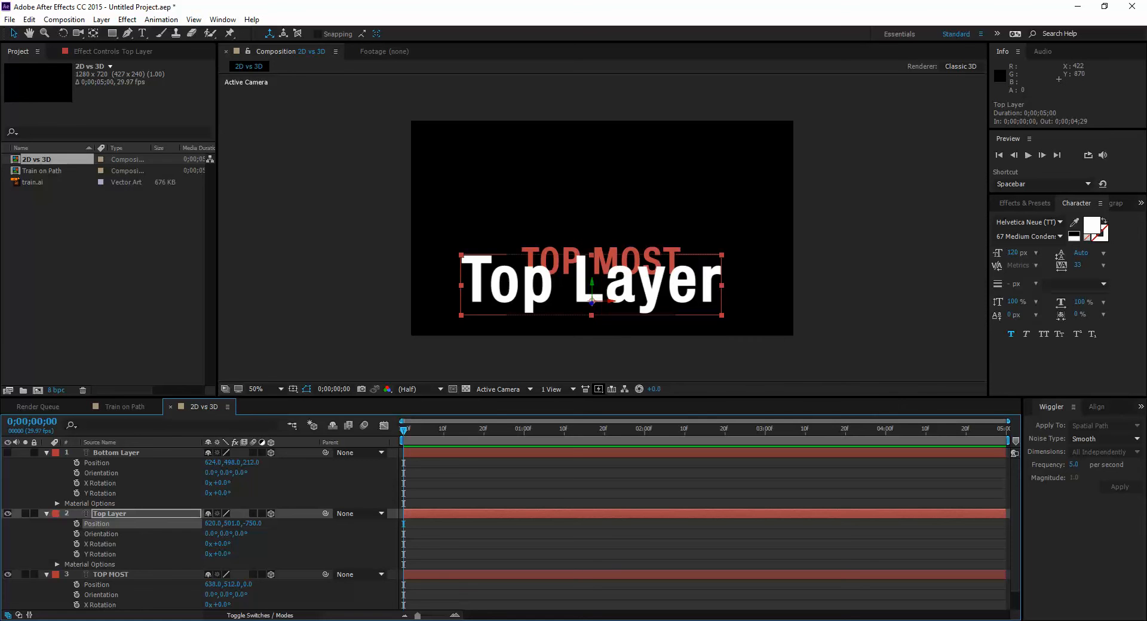
left_click_drag(255, 524, 284, 524)
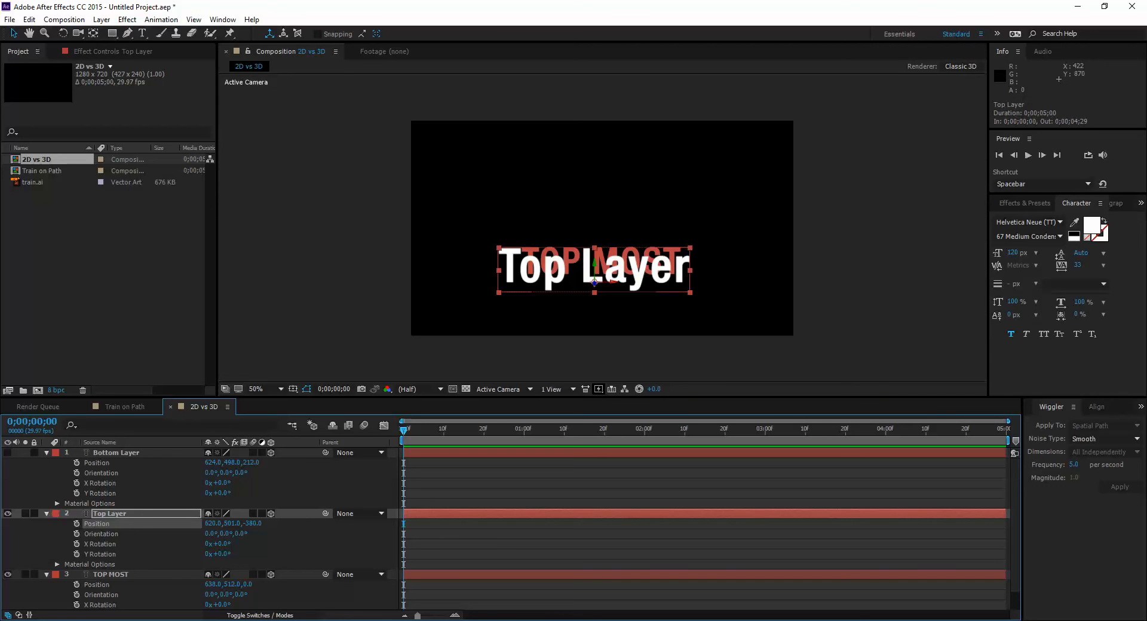
Try placing Top Layer at a Z position of -1800 and then -1700
left_click(253, 523)
type("-1800")
key("Return")
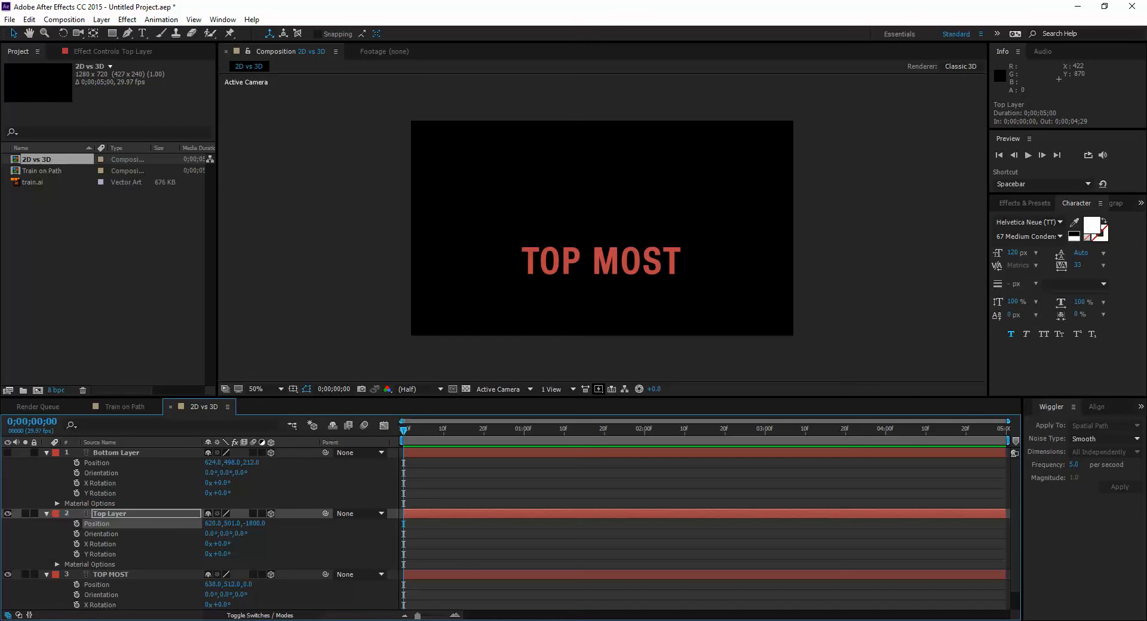
left_click(254, 524)
type("-1700")
key("Return")
Adjust Top Layer's Z position to about -594 so it sits in front of TOP MOST
left_click_drag(254, 523, 291, 524)
left_click_drag(254, 523, 420, 523)
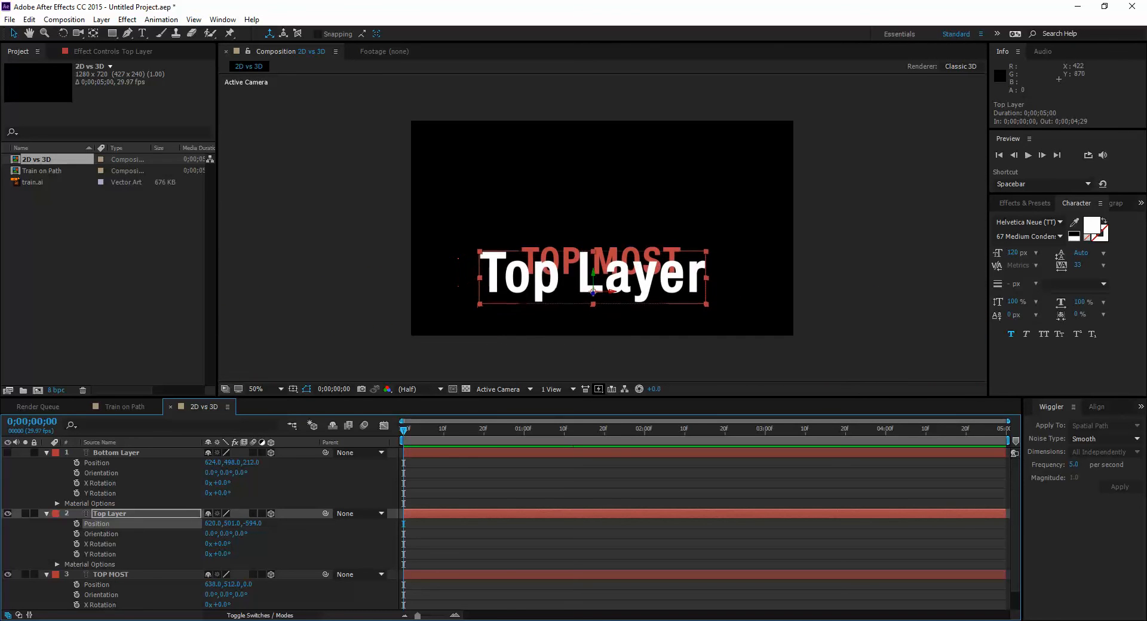